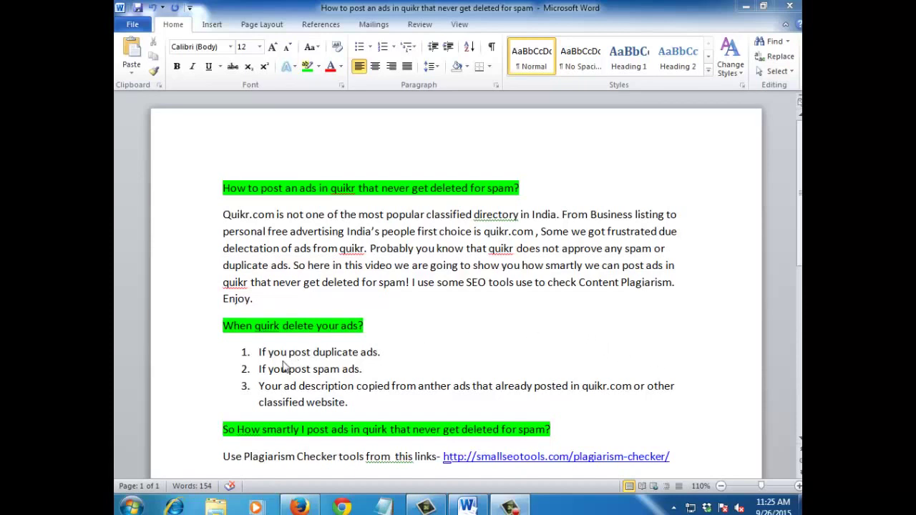
# - Highlight the first list item about duplicate ads, then minimize the Word guide to show the desktop
pyautogui.moveTo(258, 352); pyautogui.dragTo(400, 353)
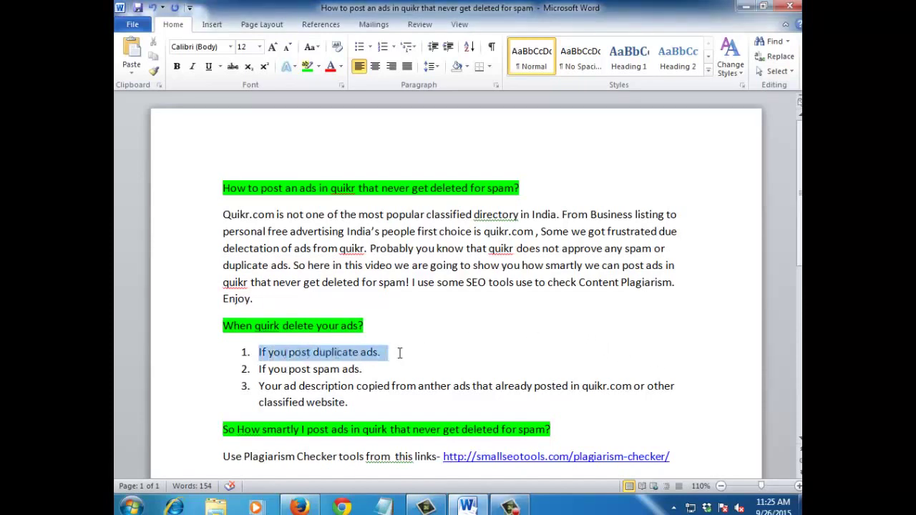
pyautogui.scroll(-1, 399, 353)
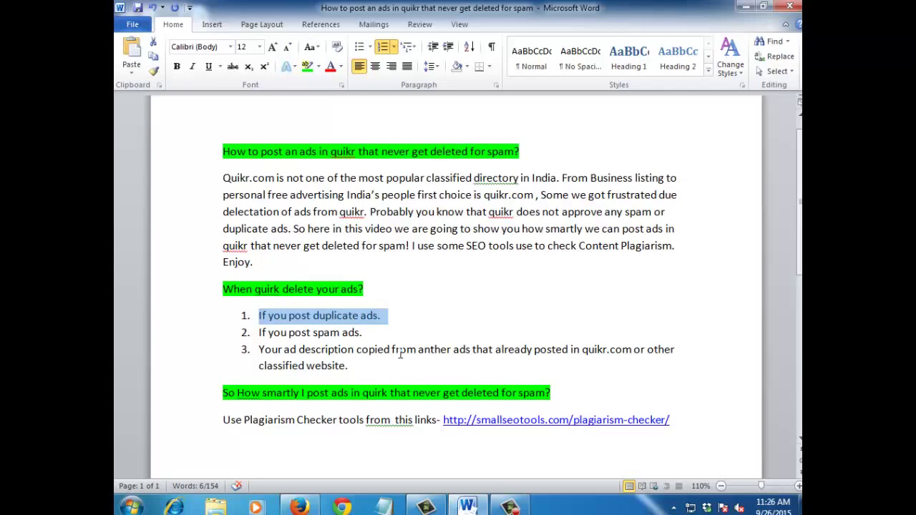
pyautogui.click(746, 6)
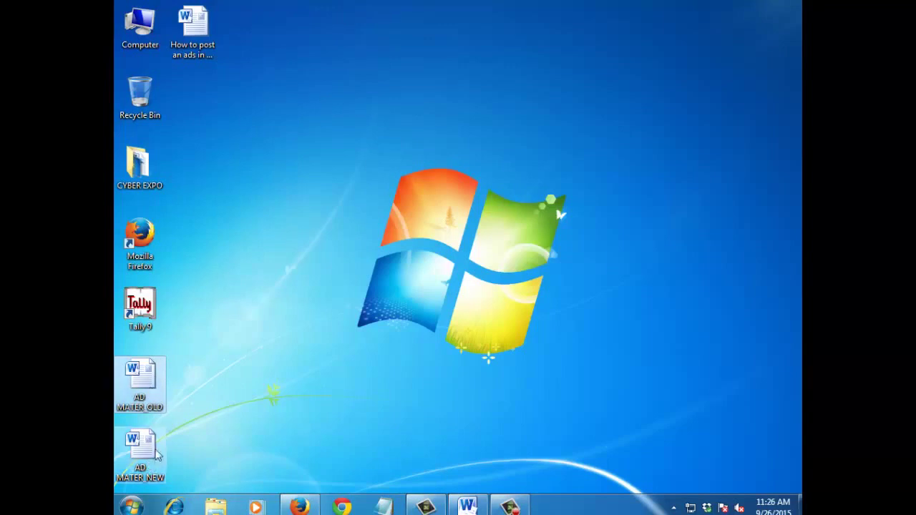
# - Open AD MATER_OLD and copy its CYBER EXPO ad description paragraph
pyautogui.click(146, 383)
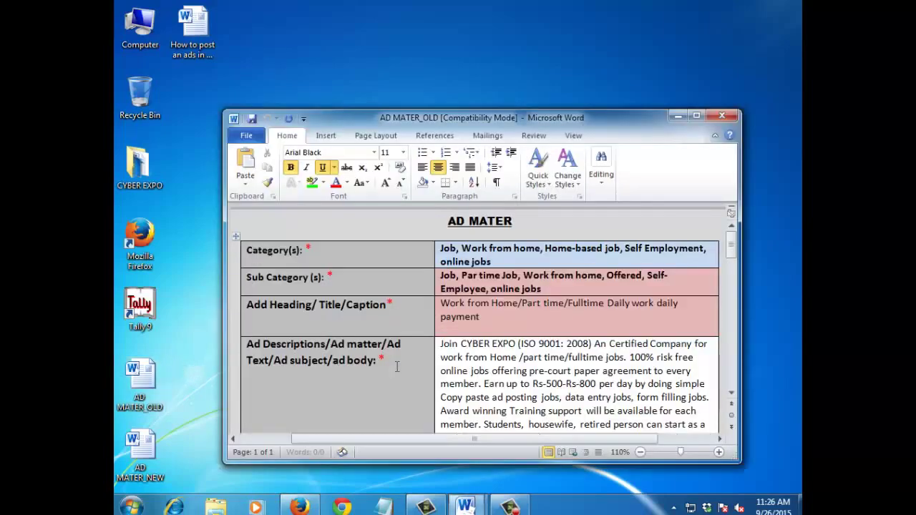
pyautogui.doubleClick(699, 115)
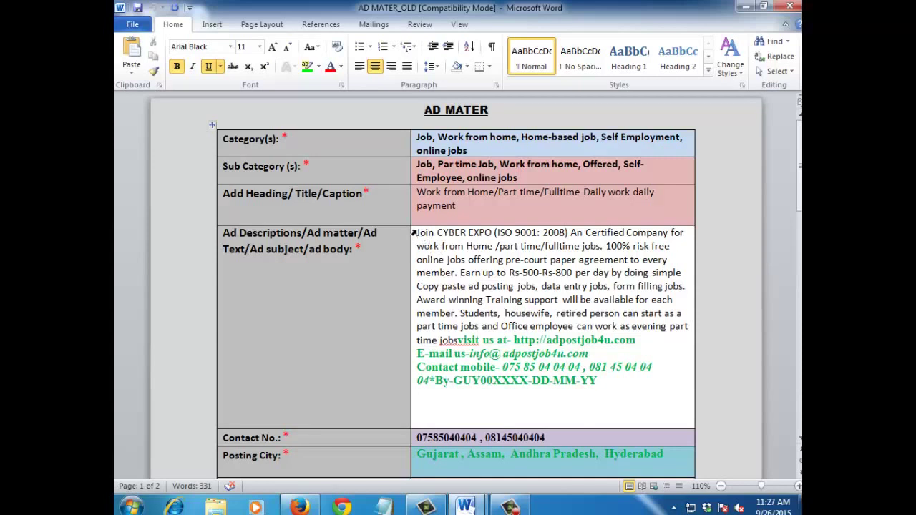
pyautogui.moveTo(416, 232)
pyautogui.mouseDown()
pyautogui.moveTo(446, 286)
pyautogui.moveTo(458, 341)
pyautogui.mouseUp()
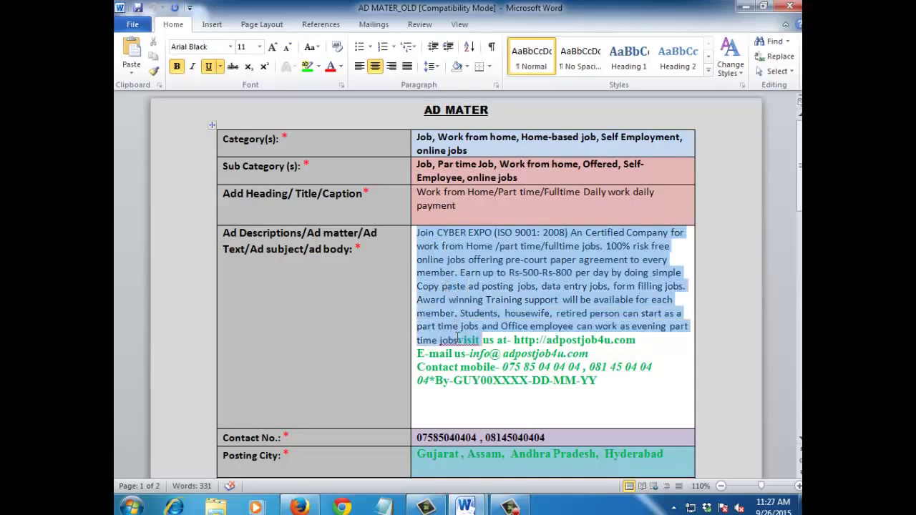
pyautogui.rightClick(458, 340)
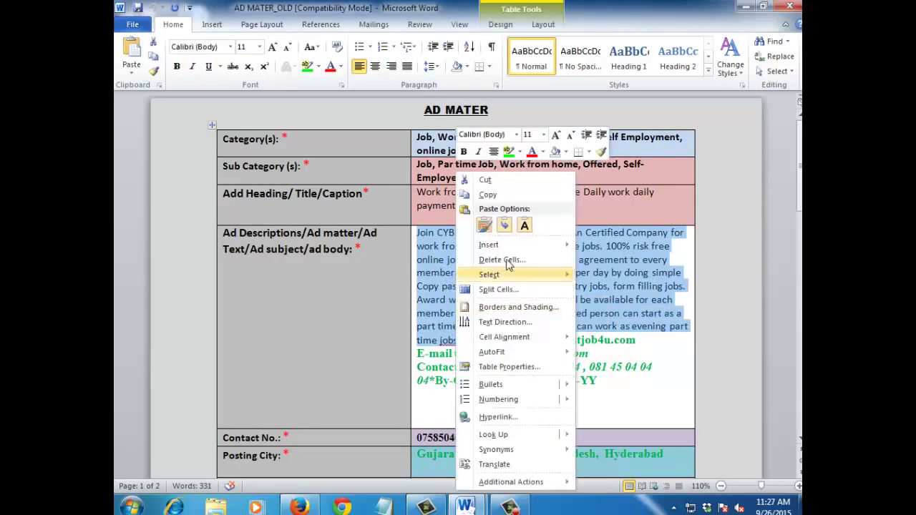
pyautogui.click(495, 195)
# - Minimize AD MATER_OLD and follow the guide's smallseotools plagiarism checker link in Firefox
pyautogui.click(746, 6)
pyautogui.moveTo(465, 506)
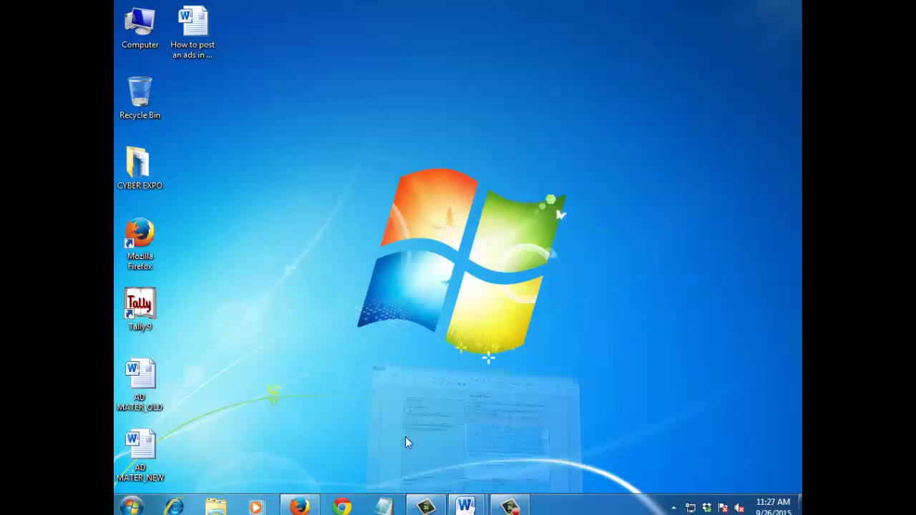
pyautogui.click(449, 424)
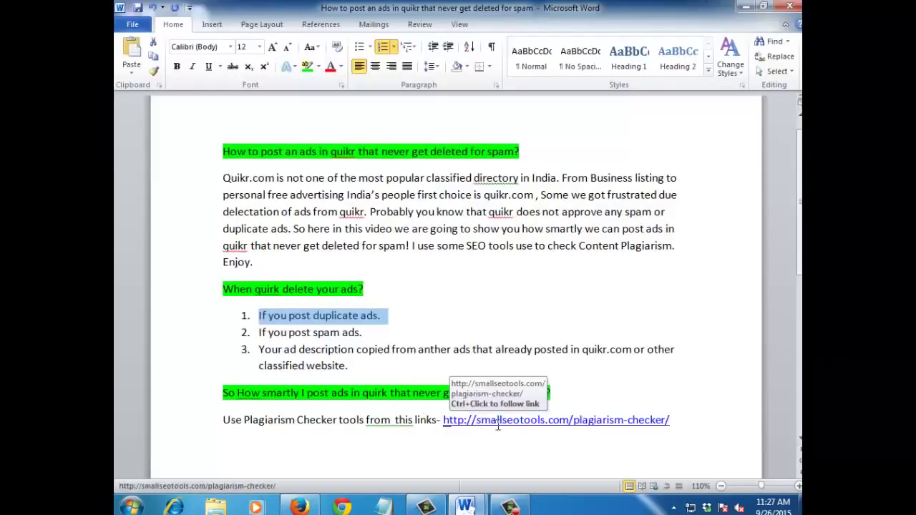
pyautogui.click(298, 506)
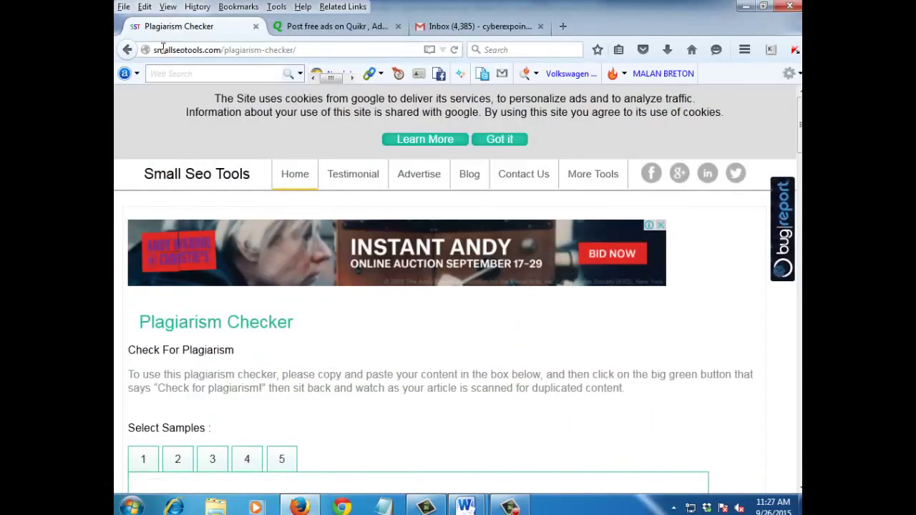
# - Paste the CYBER EXPO ad description into the plagiarism checker's text box
pyautogui.scroll(-2, 358, 201)
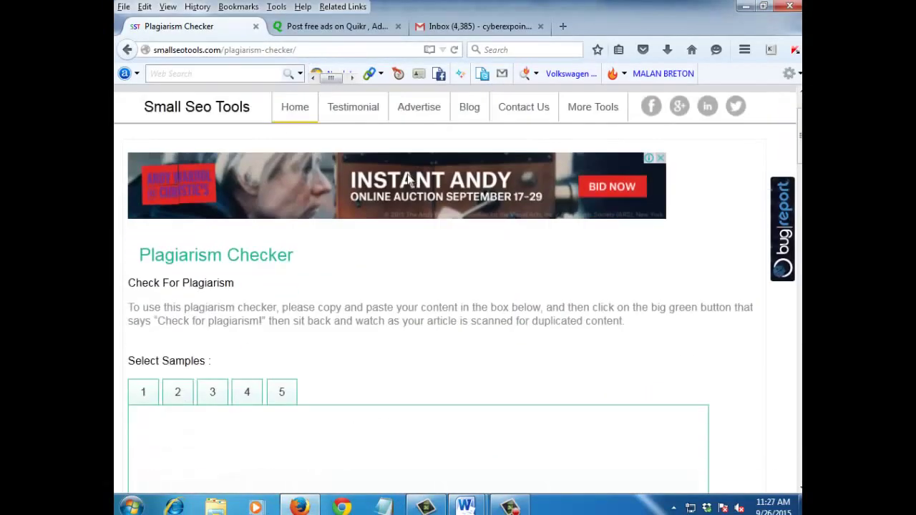
pyautogui.scroll(-4, 336, 215)
pyautogui.rightClick(157, 247)
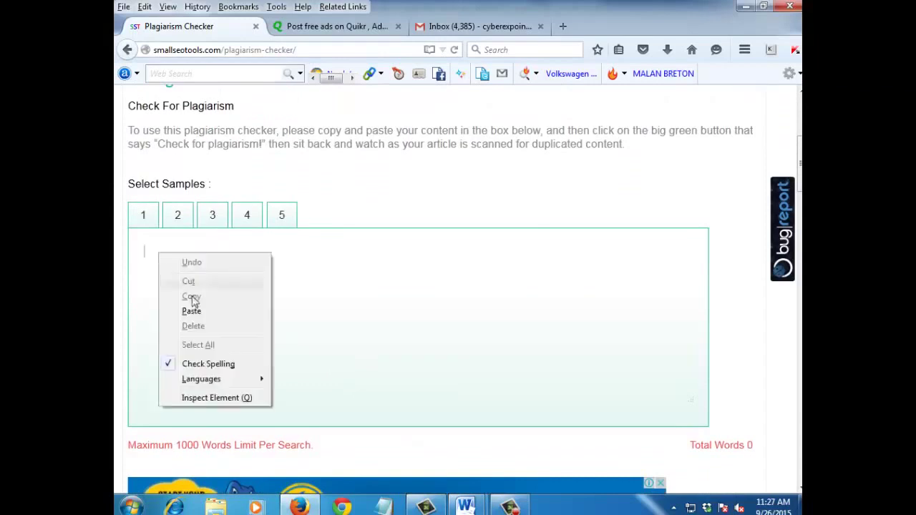
pyautogui.click(203, 313)
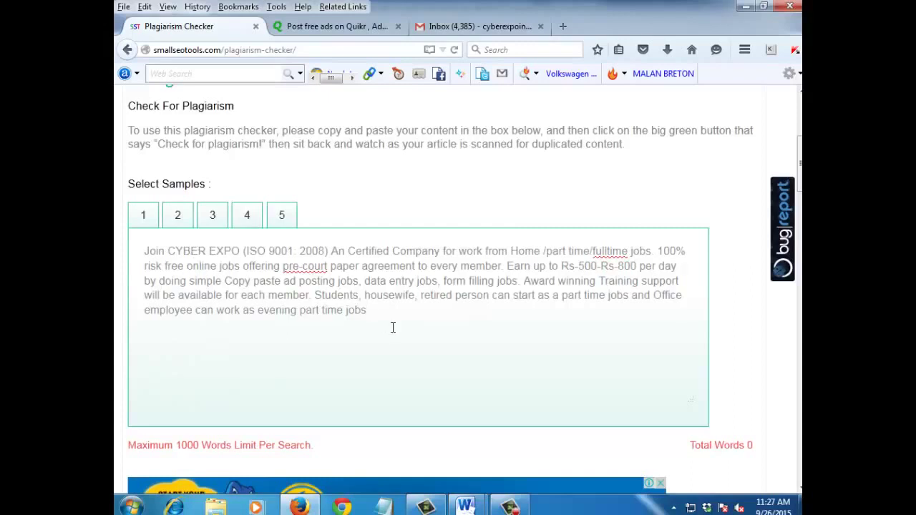
pyautogui.scroll(-1, 438, 244)
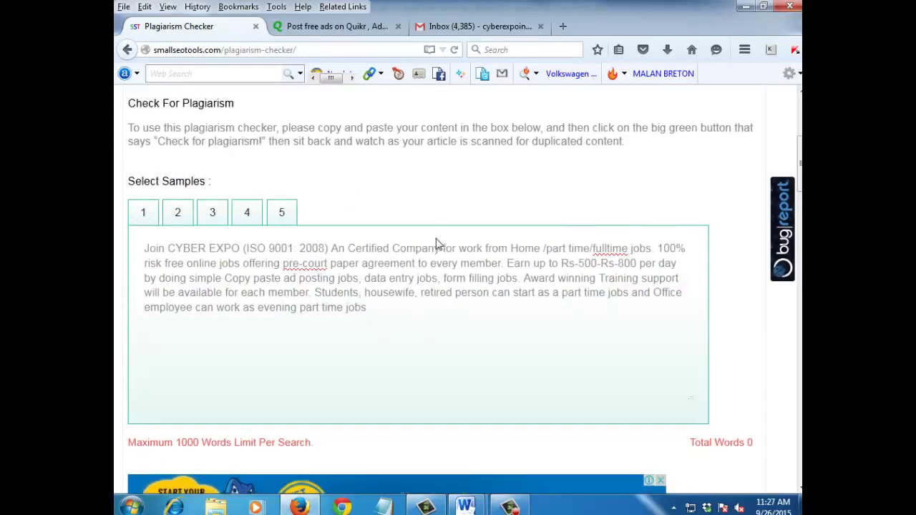
pyautogui.scroll(-4, 438, 244)
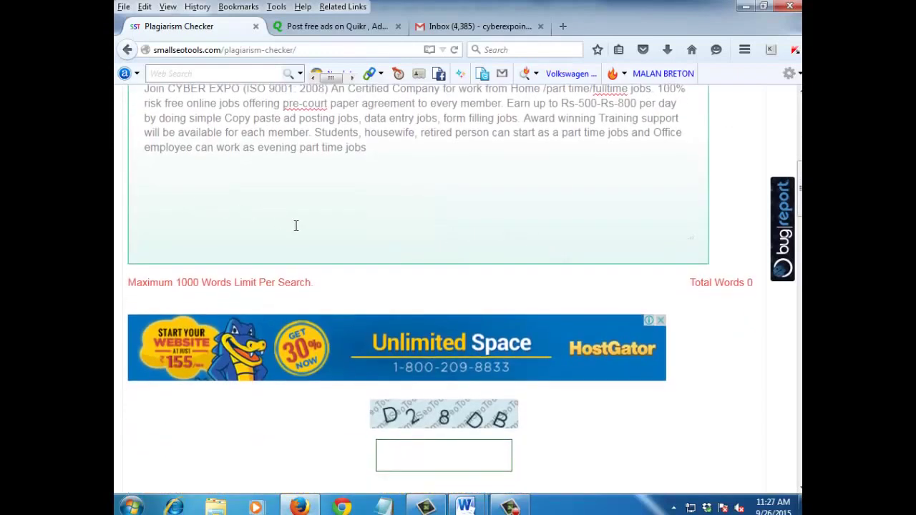
pyautogui.scroll(-2, 441, 260)
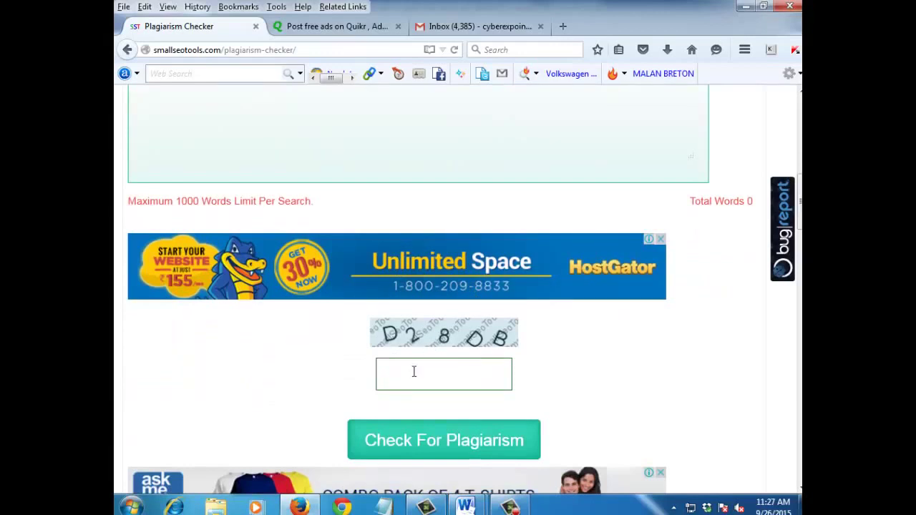
# - Enter captcha D28DB, run the plagiarism check, and dismiss the Invalid Security Code alert
pyautogui.click(427, 371)
pyautogui.write('D')
pyautogui.write('28')
pyautogui.write('D')
pyautogui.write('B')
pyautogui.scroll(-1, 476, 371)
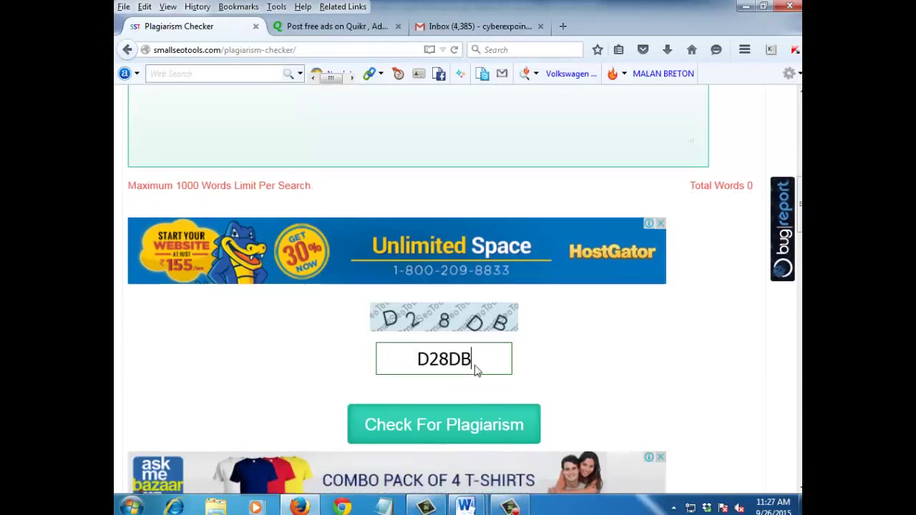
pyautogui.scroll(-3, 476, 370)
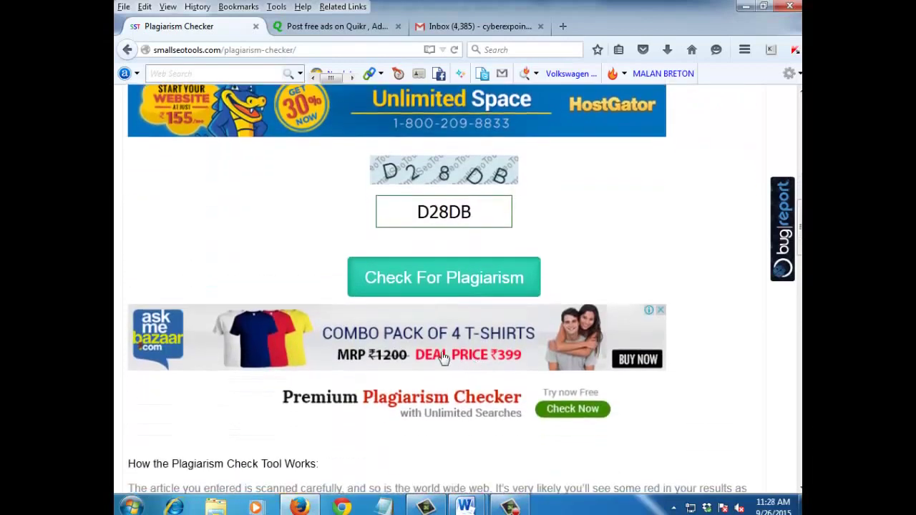
pyautogui.click(499, 286)
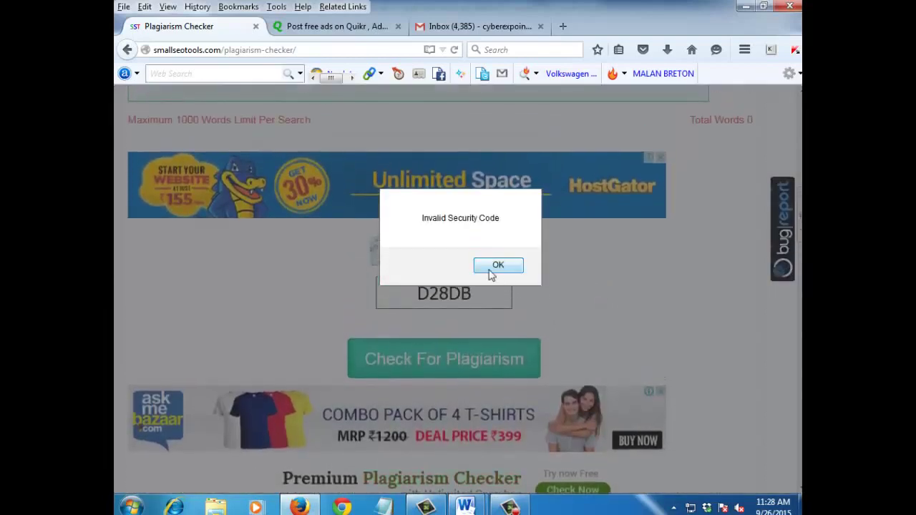
pyautogui.click(497, 266)
pyautogui.scroll(2, 478, 300)
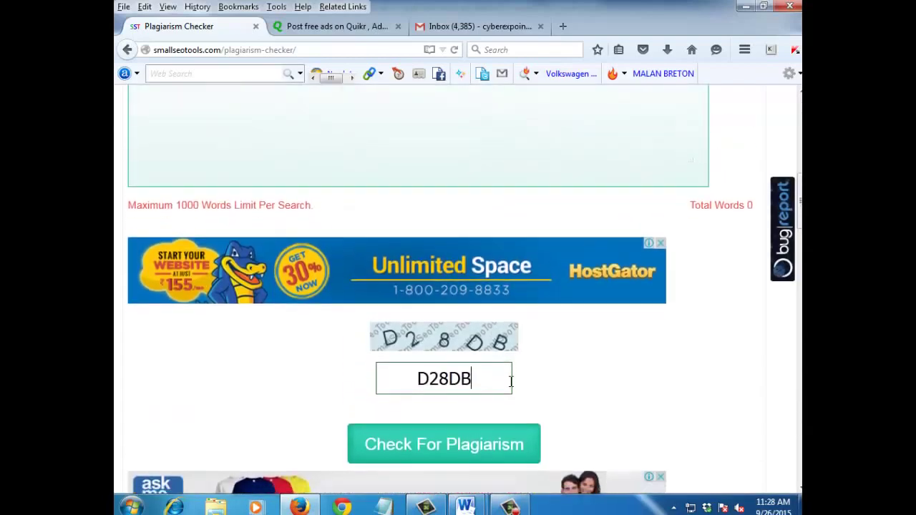
pyautogui.scroll(2, 511, 381)
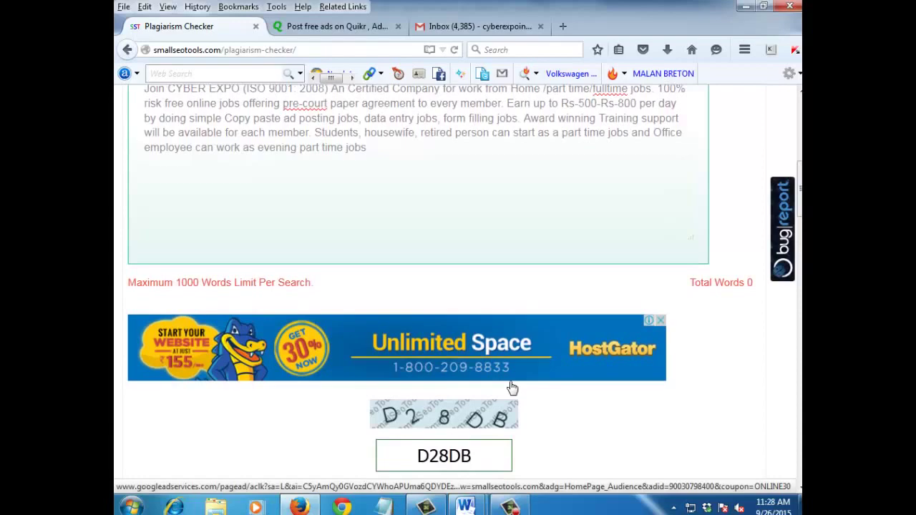
pyautogui.scroll(1, 512, 388)
pyautogui.scroll(-5, 597, 303)
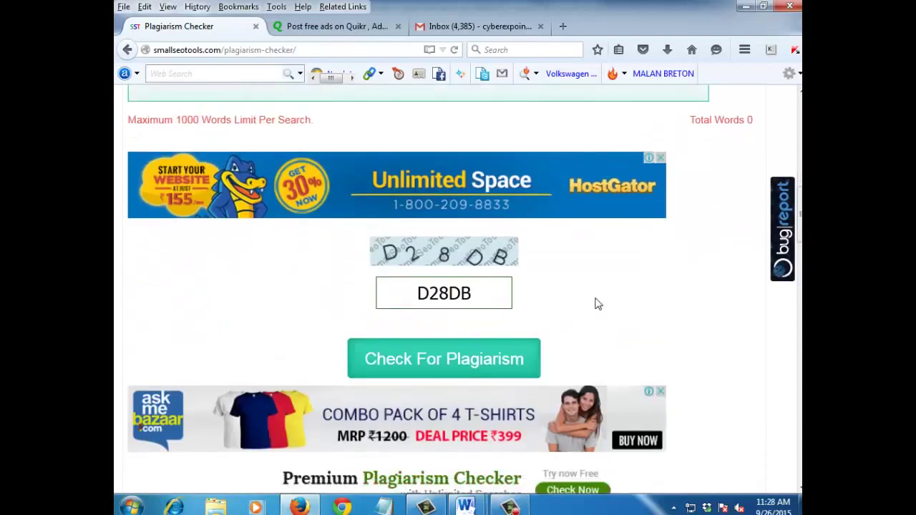
pyautogui.click(437, 361)
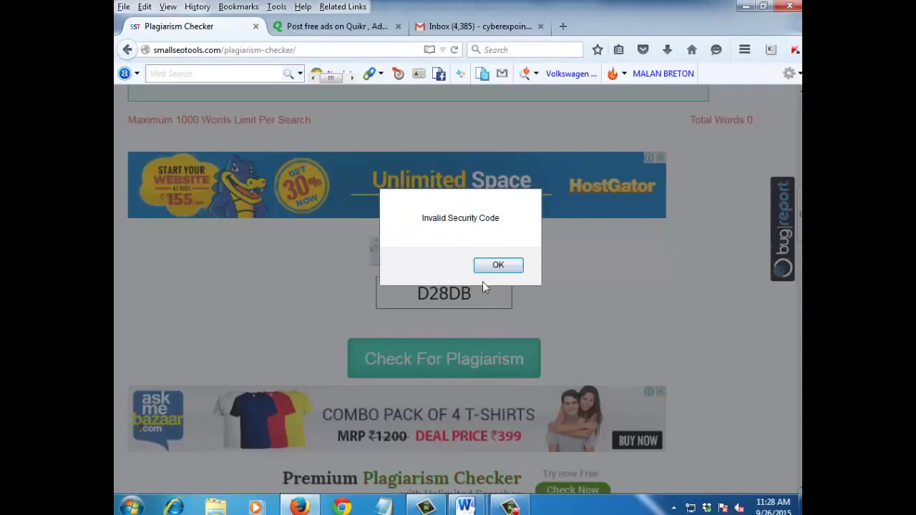
pyautogui.click(496, 266)
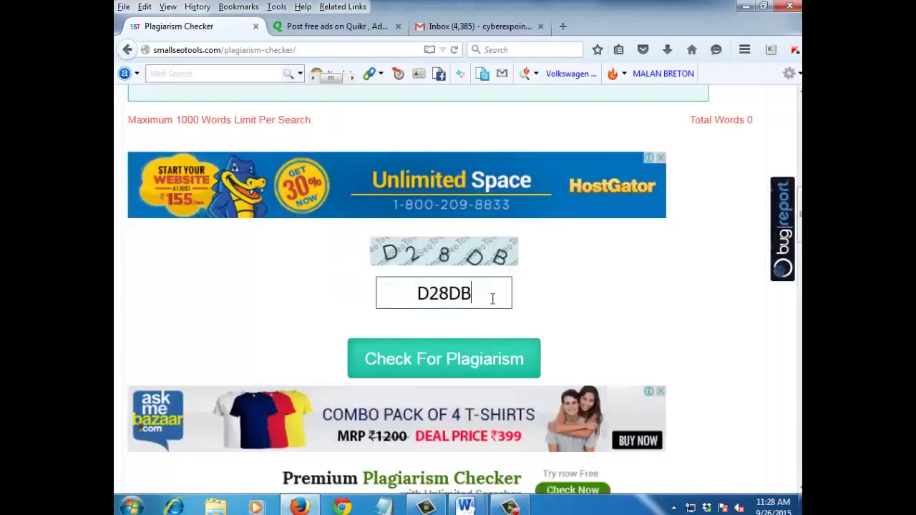
pyautogui.press('BackSpace')
pyautogui.press('BackSpace')
pyautogui.press('BackSpace')
pyautogui.press('BackSpace')
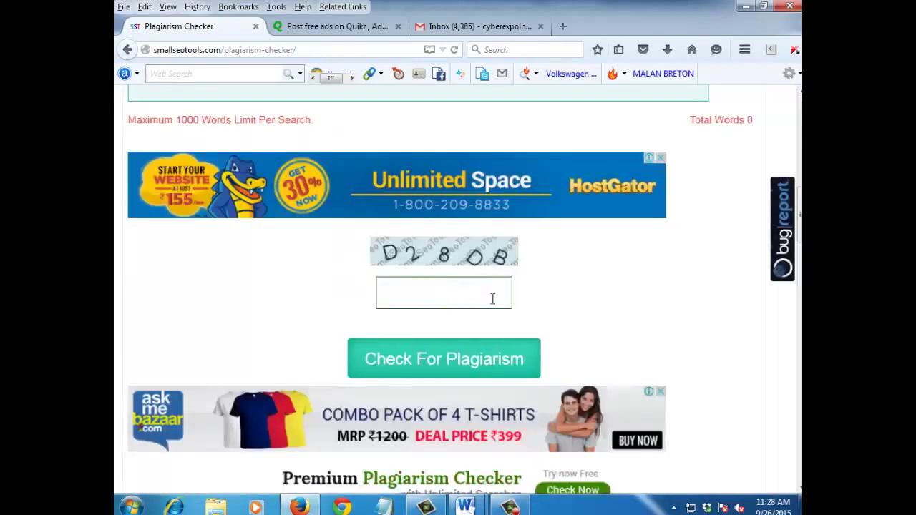
pyautogui.write('D28')
pyautogui.write('D')
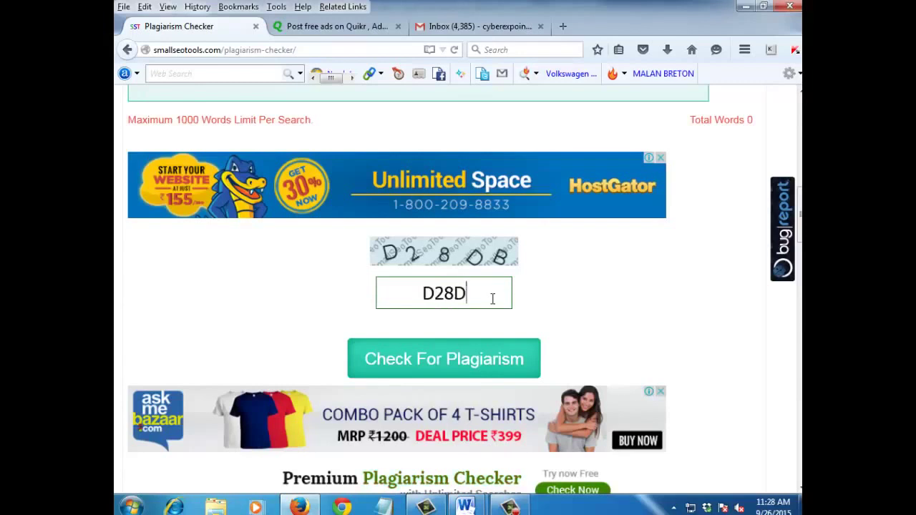
pyautogui.write('B')
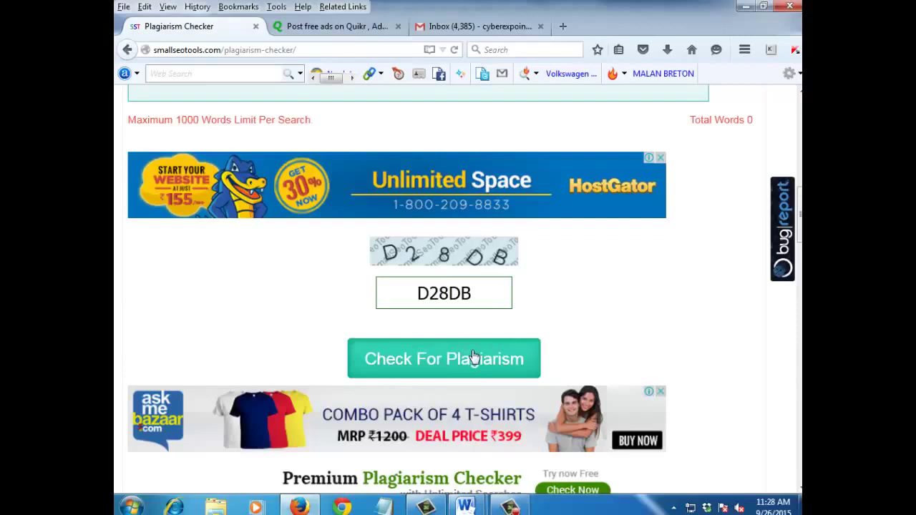
pyautogui.click(470, 357)
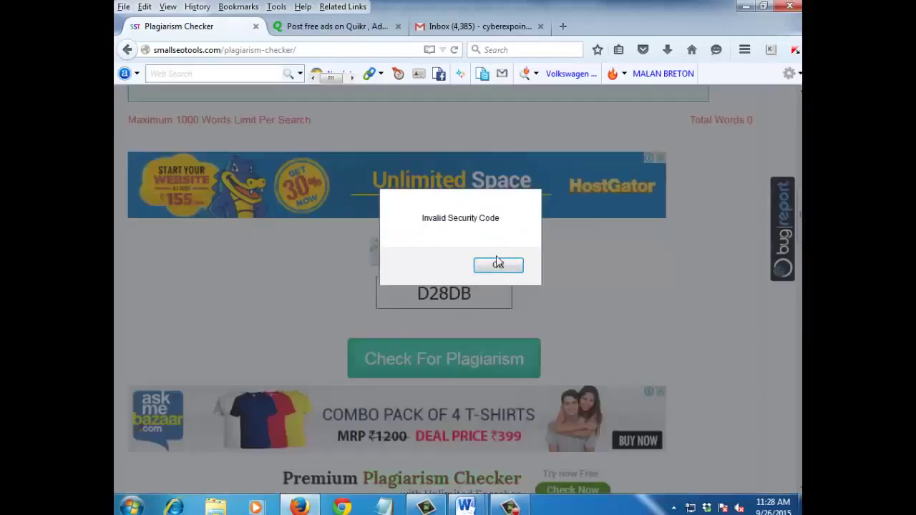
pyautogui.click(496, 270)
# - Reload the plagiarism checker page and paste the CYBER EXPO ad text into the box
pyautogui.click(313, 52)
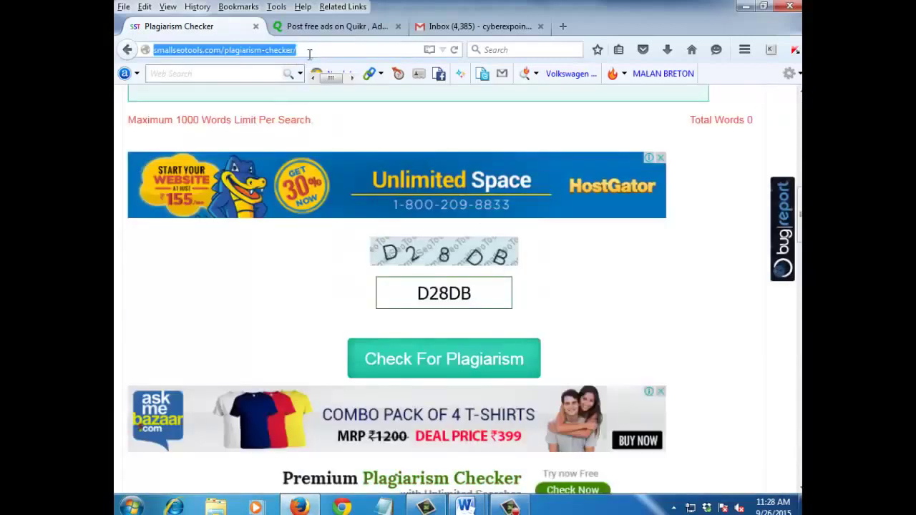
pyautogui.press('Return')
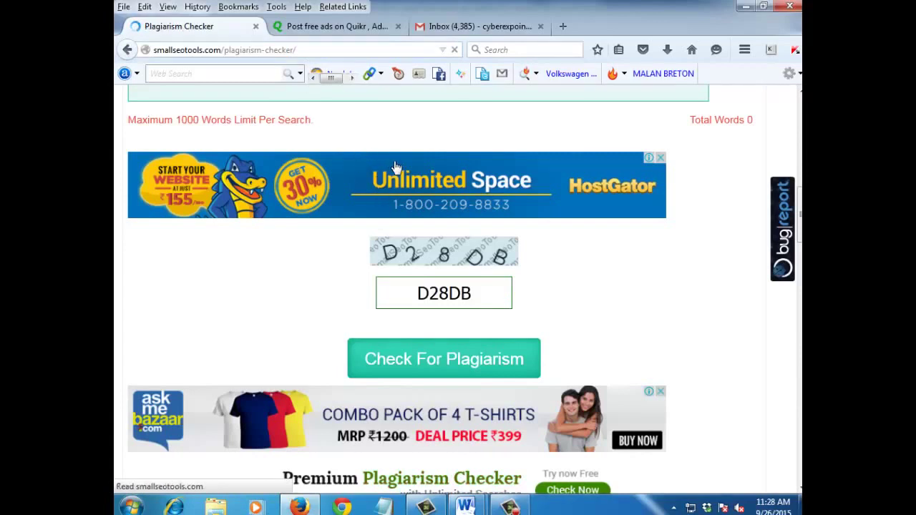
pyautogui.scroll(-5, 462, 231)
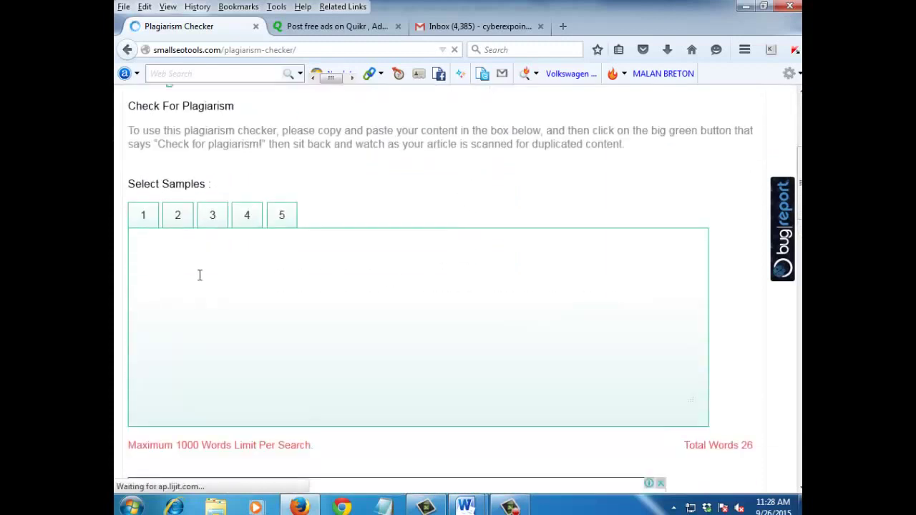
pyautogui.rightClick(163, 247)
pyautogui.click(197, 306)
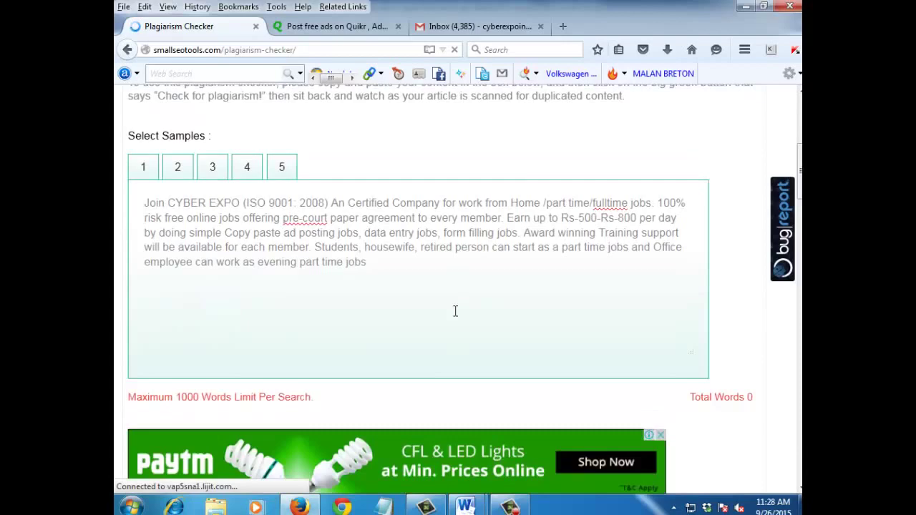
# - Enter captcha 5E599 and run the plagiarism check
pyautogui.scroll(-3, 402, 239)
pyautogui.scroll(-5, 402, 239)
pyautogui.scroll(3, 429, 293)
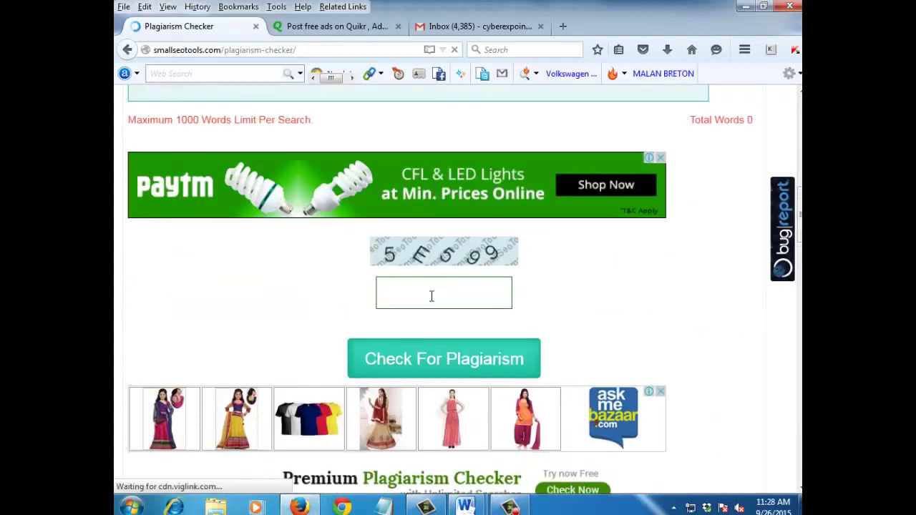
pyautogui.click(432, 296)
pyautogui.write('5')
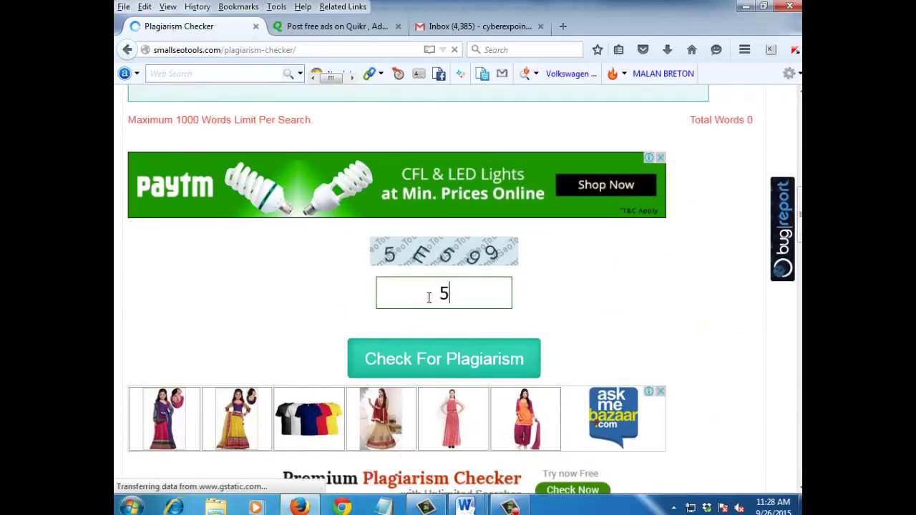
pyautogui.write('E')
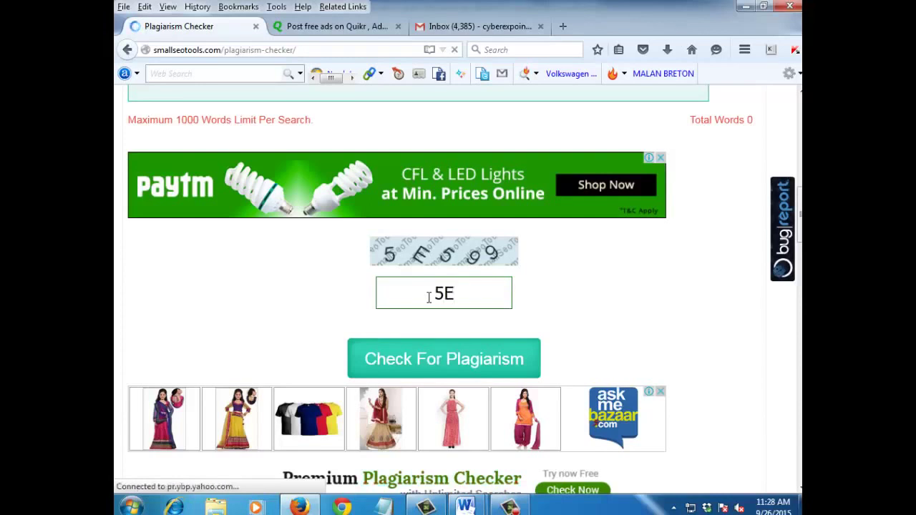
pyautogui.write('59')
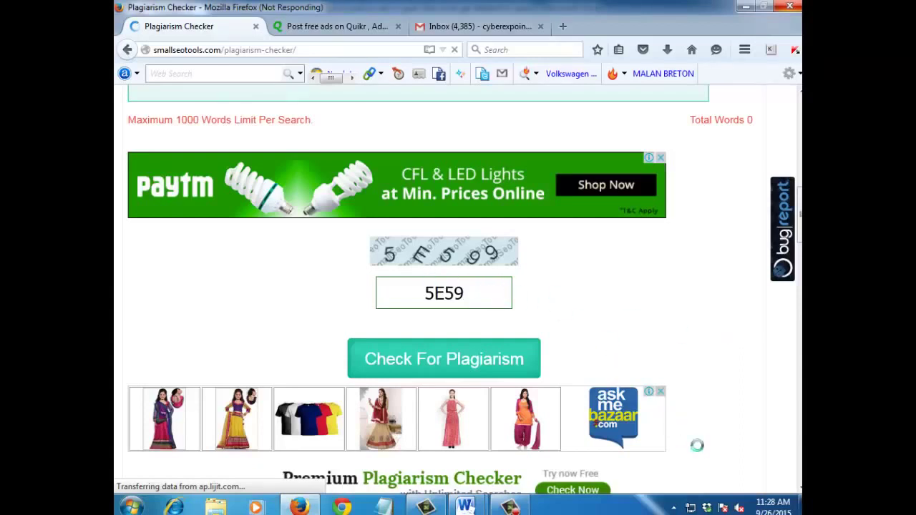
pyautogui.click(674, 509)
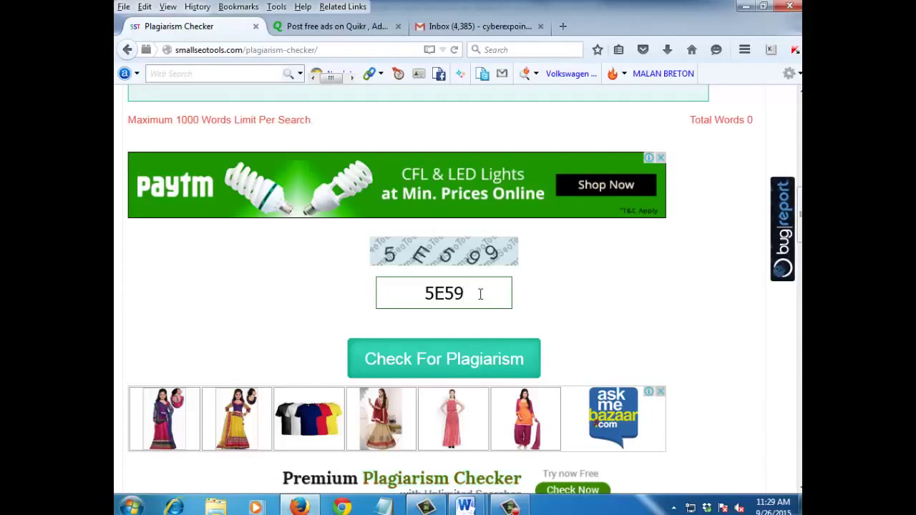
pyautogui.write('9')
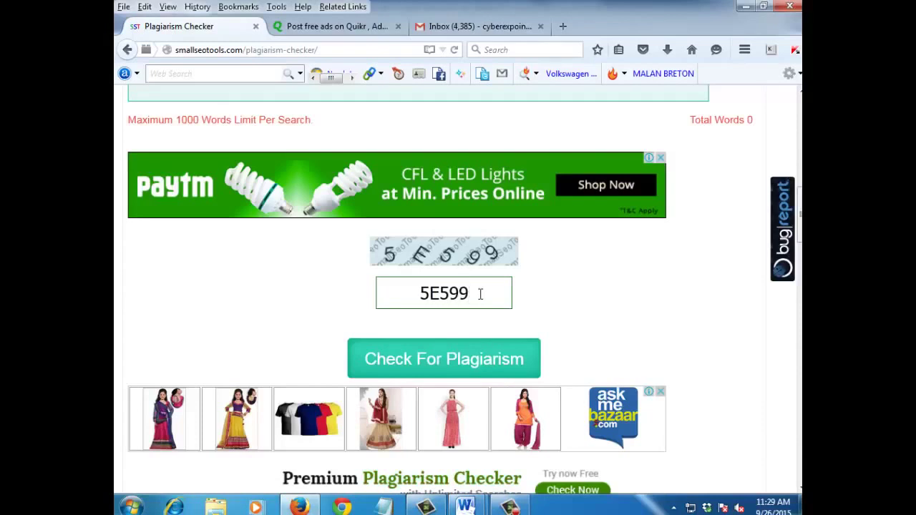
pyautogui.click(442, 358)
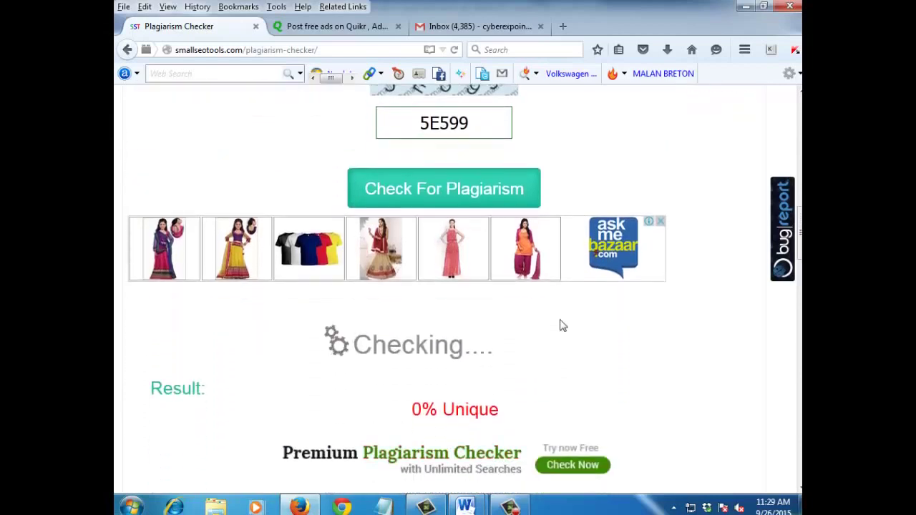
# - Scroll through the results showing all four CYBER EXPO sentences Plagiarized at 0% Unique
pyautogui.scroll(-2, 551, 327)
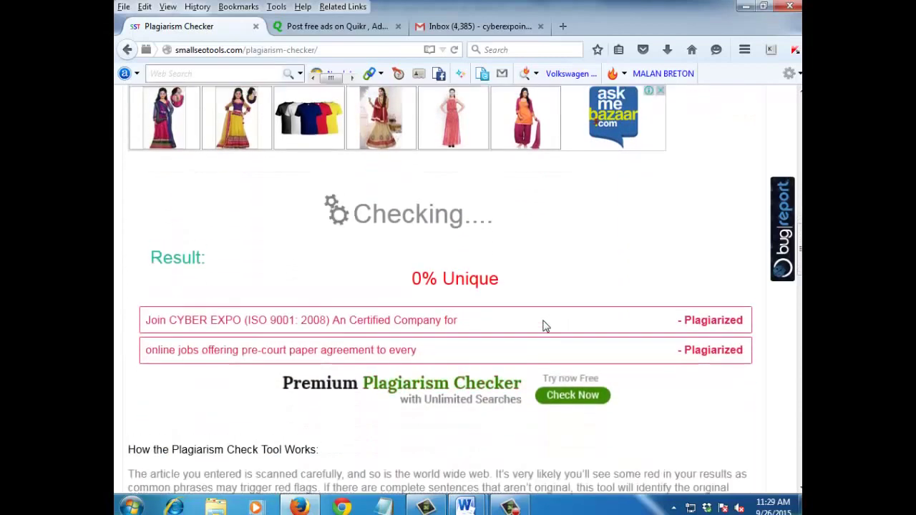
pyautogui.scroll(-2, 544, 326)
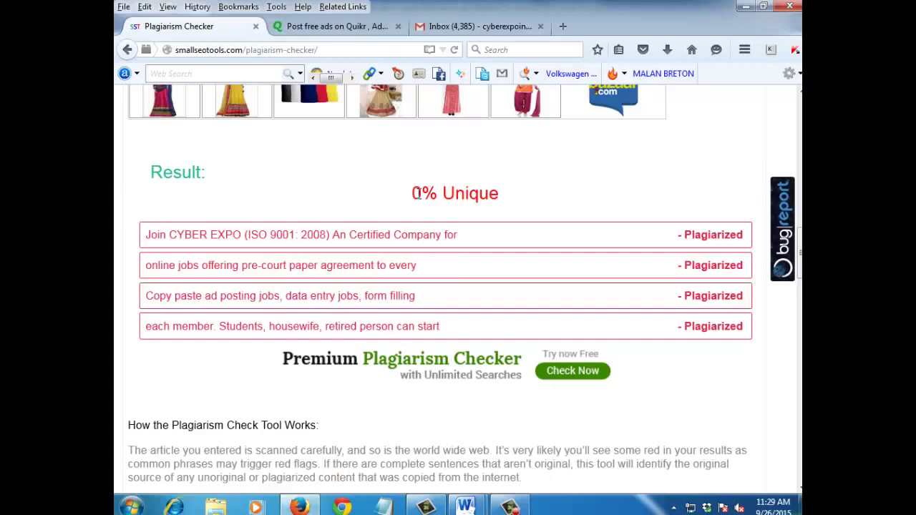
pyautogui.scroll(5, 409, 205)
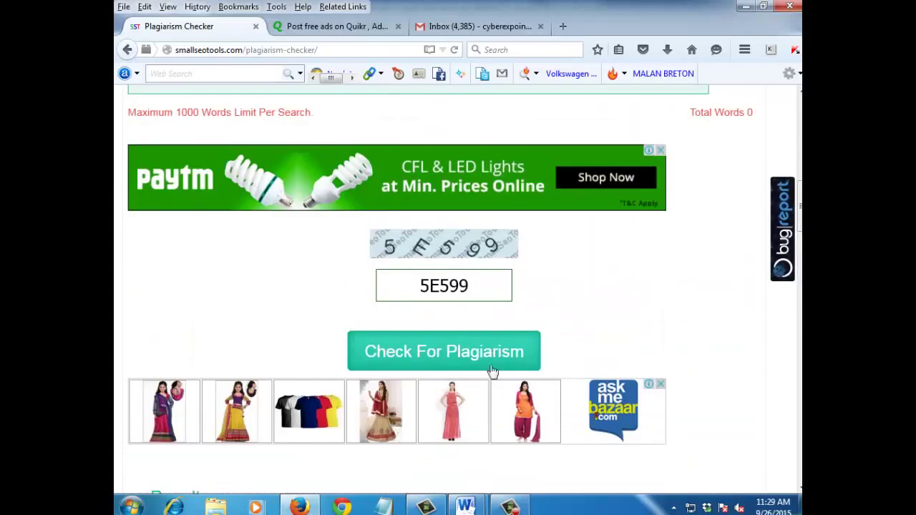
# - Open AD MATER_NEW from the desktop and maximize its window
pyautogui.moveTo(466, 507)
pyautogui.click(518, 420)
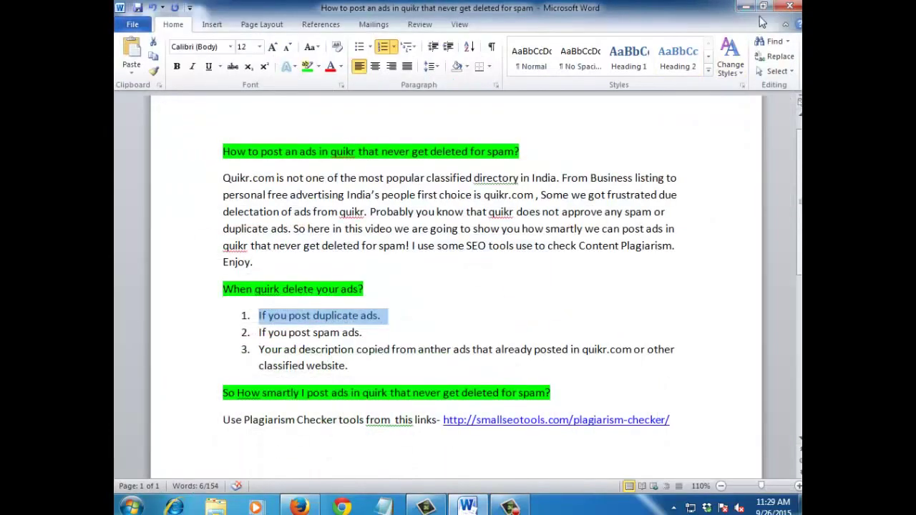
pyautogui.click(745, 7)
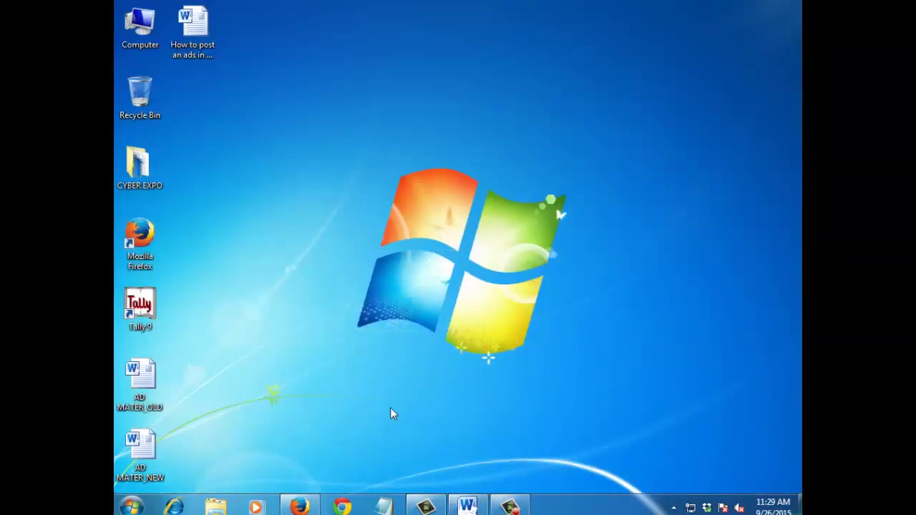
pyautogui.doubleClick(146, 449)
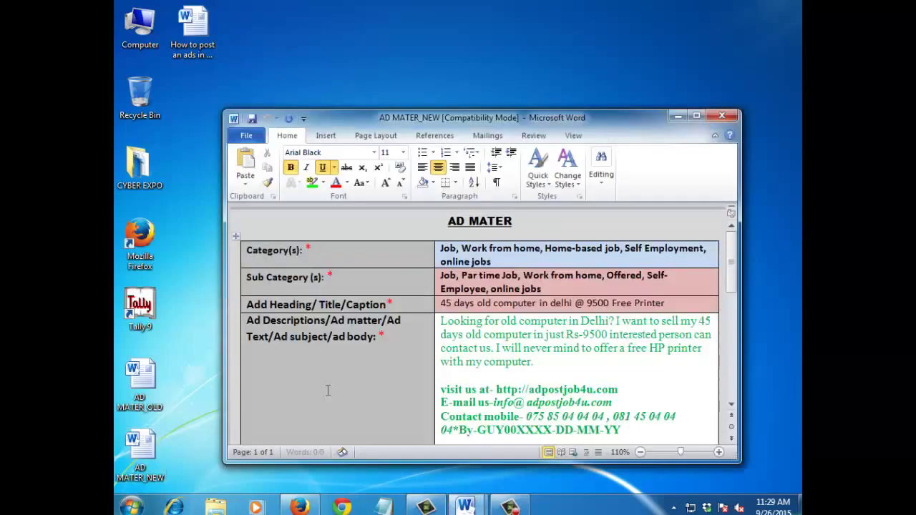
pyautogui.click(696, 115)
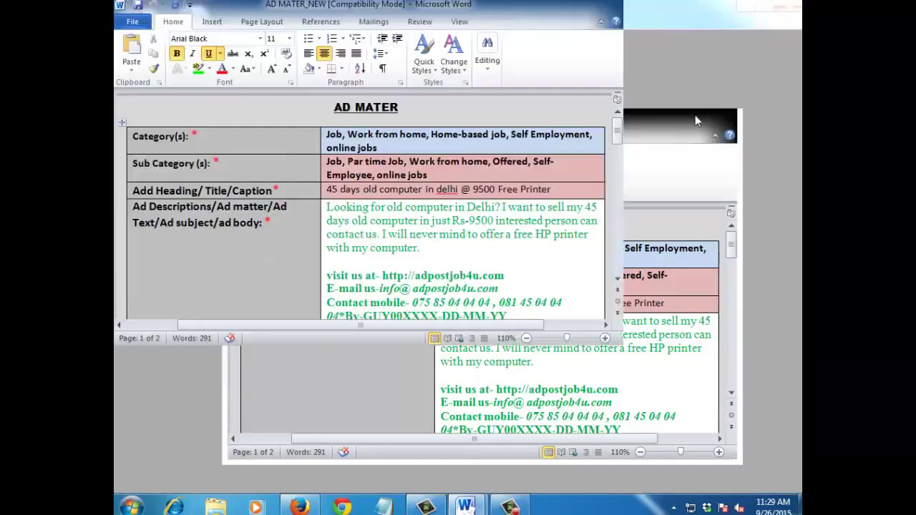
# - Copy the old-computer-in-Delhi description paragraph and return to the desktop
pyautogui.moveTo(520, 250); pyautogui.dragTo(421, 211)
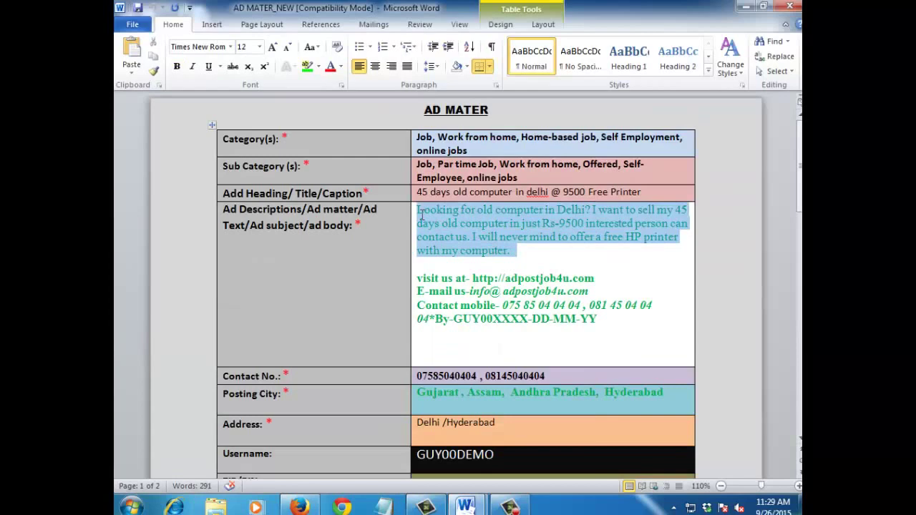
pyautogui.rightClick(470, 227)
pyautogui.click(499, 195)
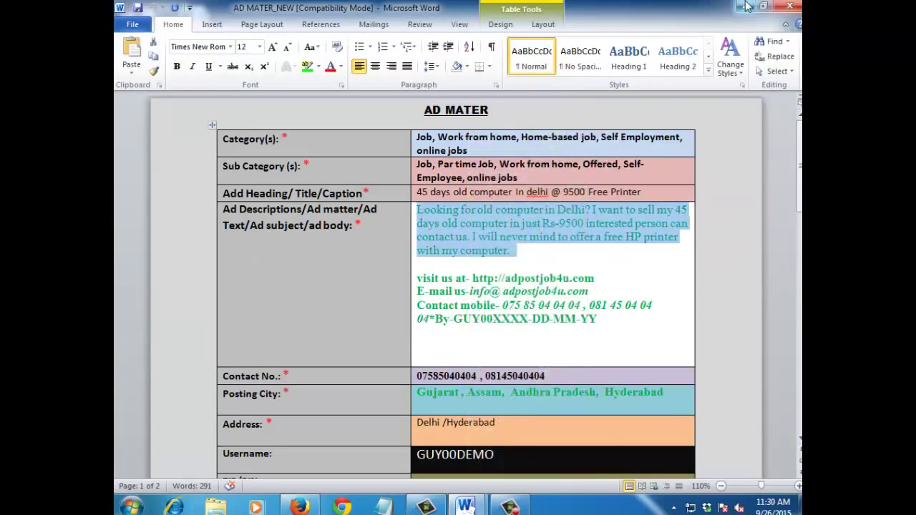
pyautogui.press('super+d')
pyautogui.click(501, 509)
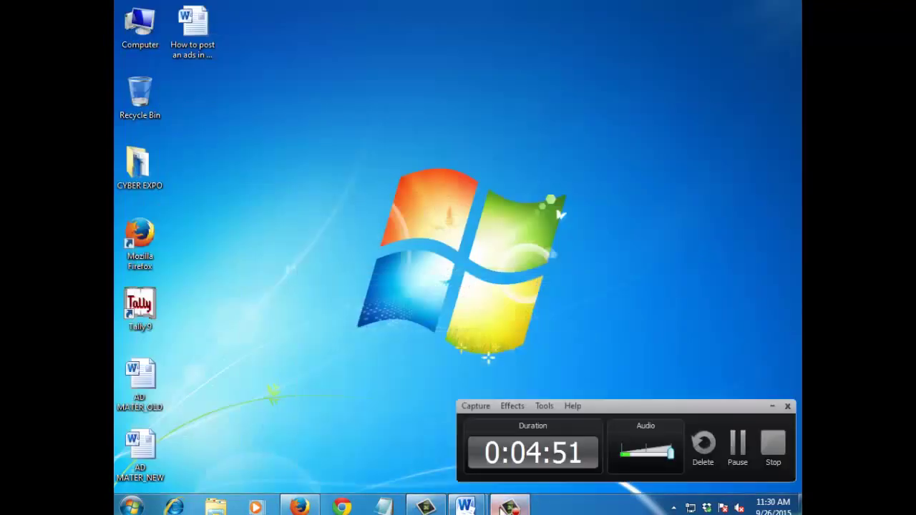
pyautogui.click(426, 509)
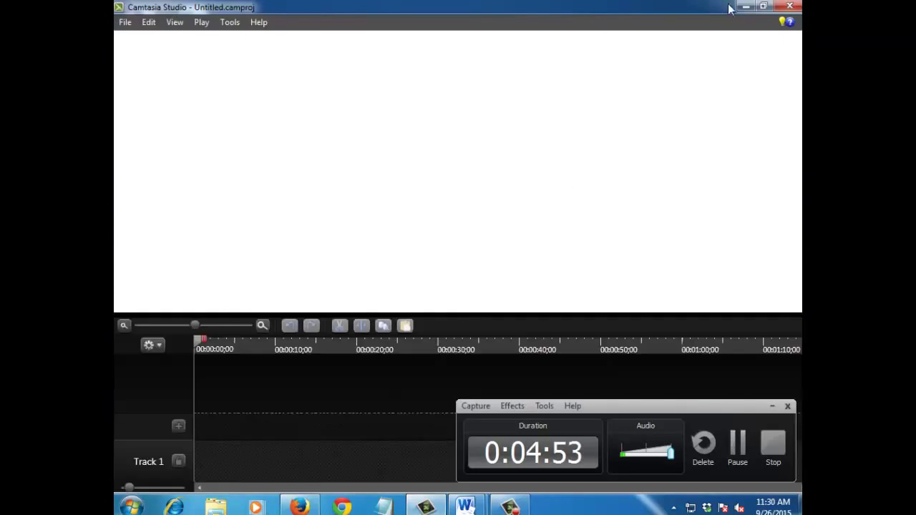
pyautogui.click(745, 6)
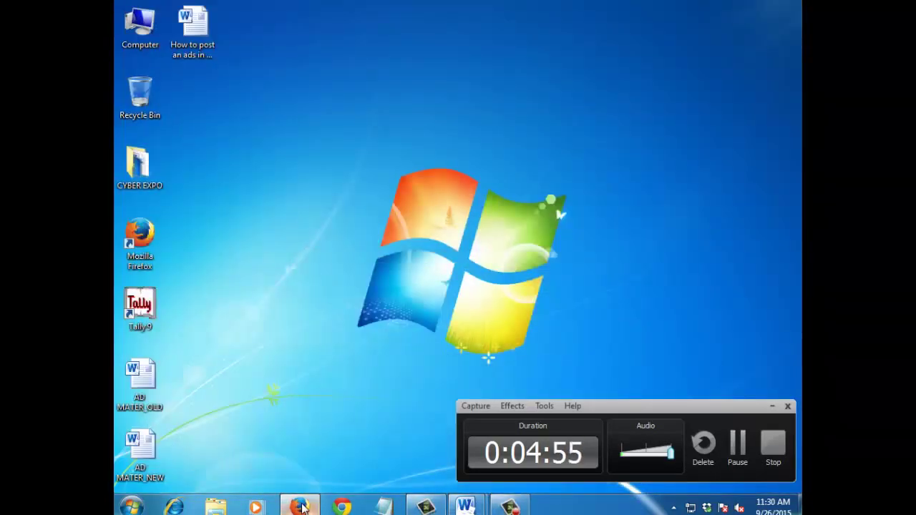
# - Reload the plagiarism checker in Firefox and paste the Delhi old-computer description
pyautogui.click(299, 507)
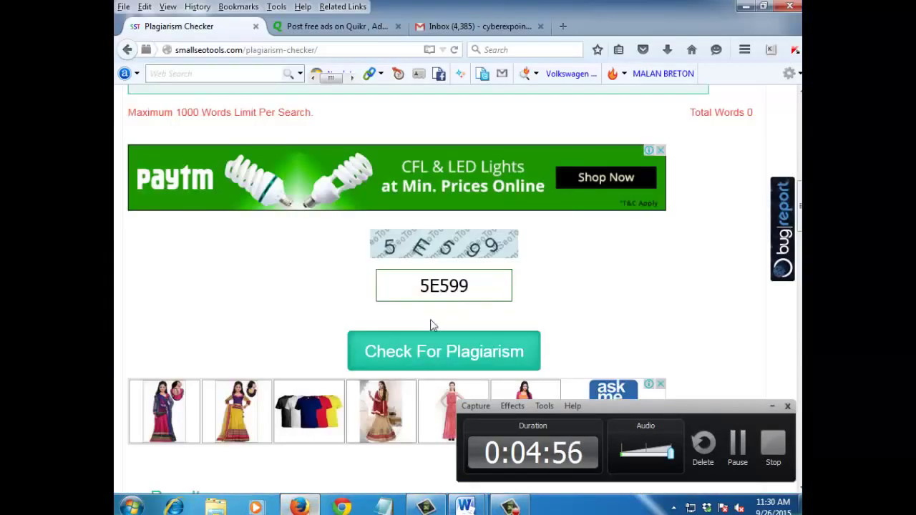
pyautogui.click(343, 49)
pyautogui.press('Return')
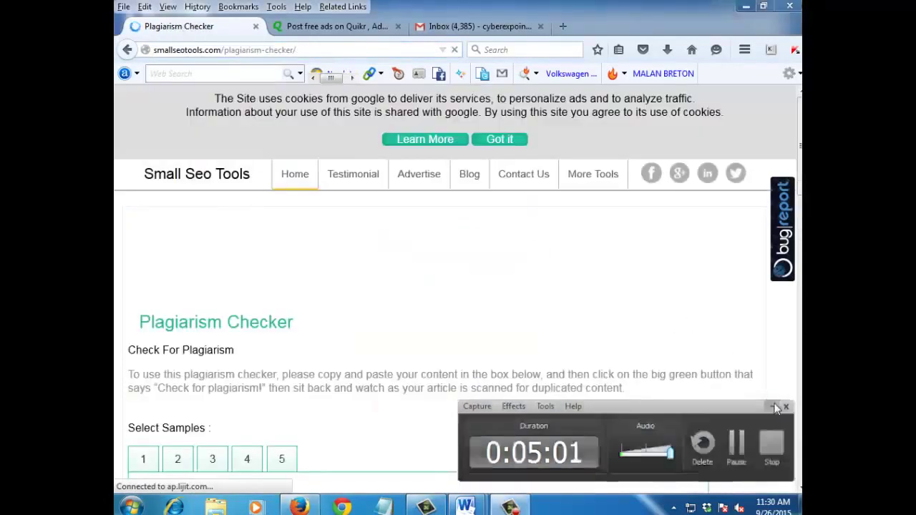
pyautogui.scroll(-2, 303, 253)
pyautogui.scroll(-4, 317, 249)
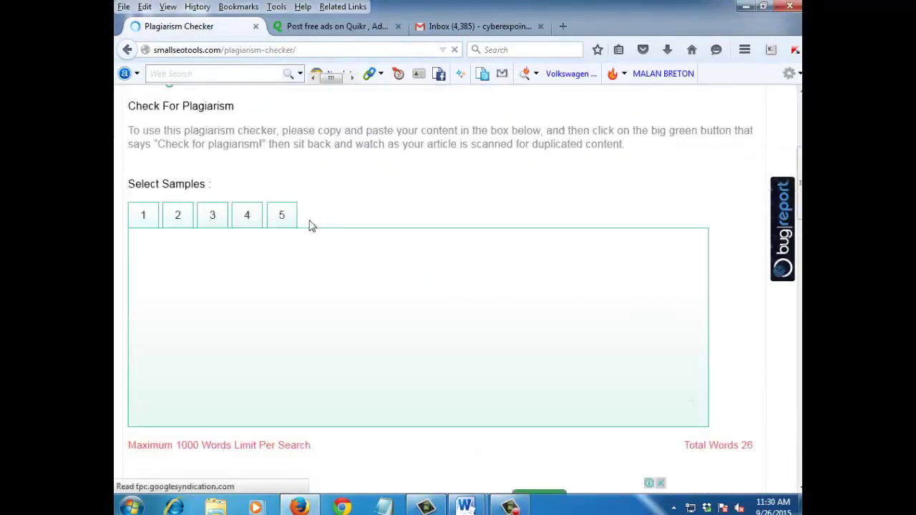
pyautogui.rightClick(174, 250)
pyautogui.click(216, 308)
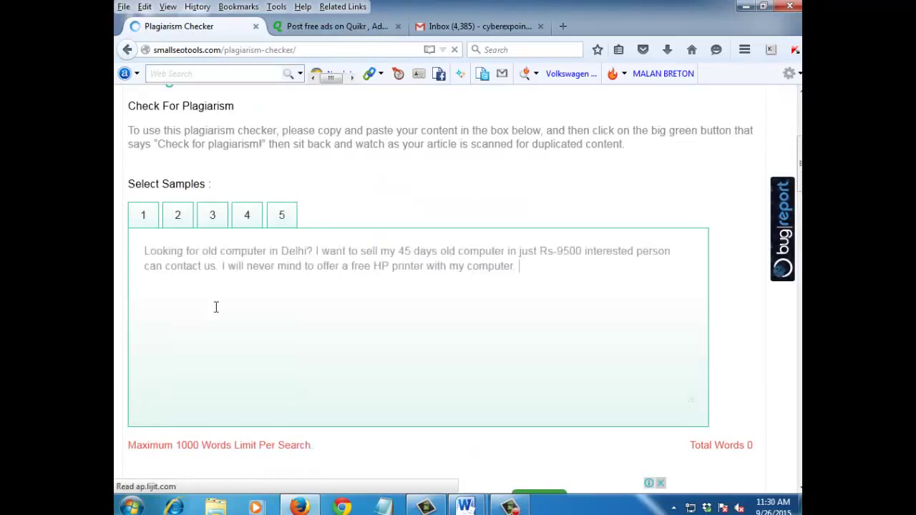
# - Type the new captcha code A5EB6 into the security code field
pyautogui.scroll(-3, 481, 290)
pyautogui.scroll(-5, 496, 299)
pyautogui.click(470, 298)
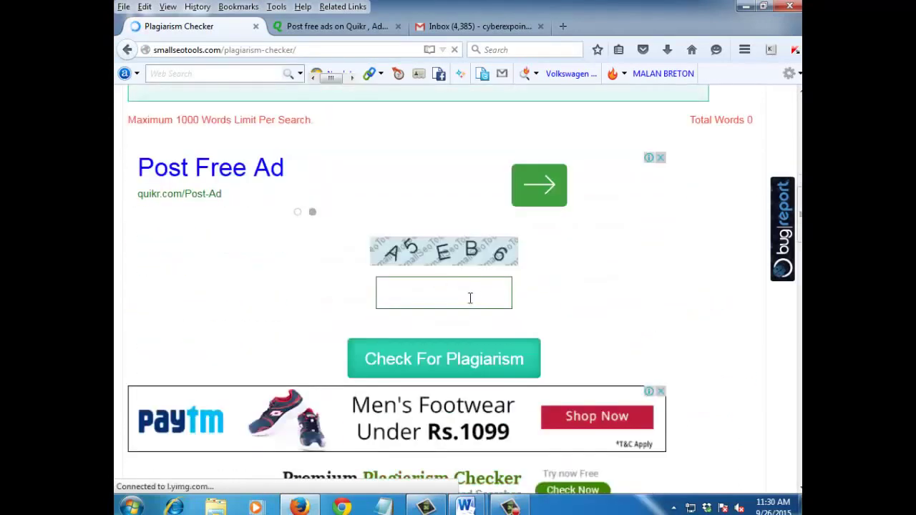
pyautogui.write('A')
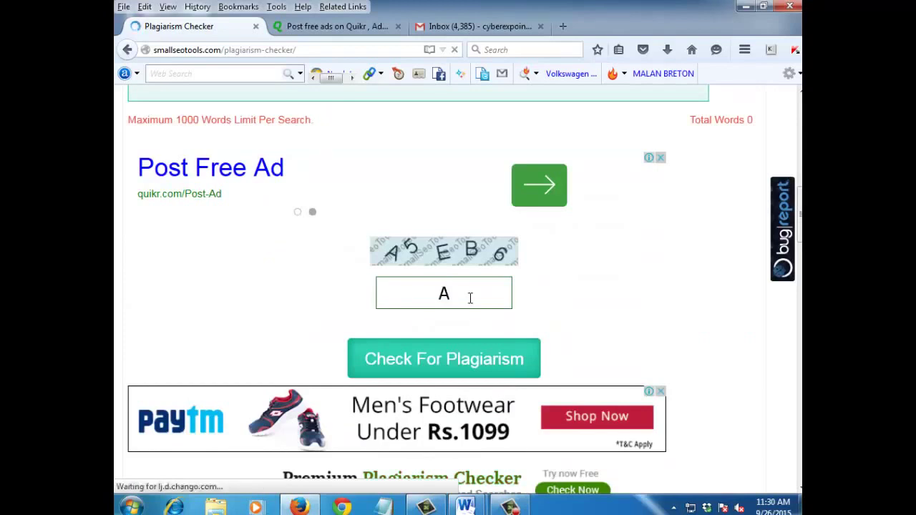
pyautogui.write('5E')
pyautogui.write('B6')
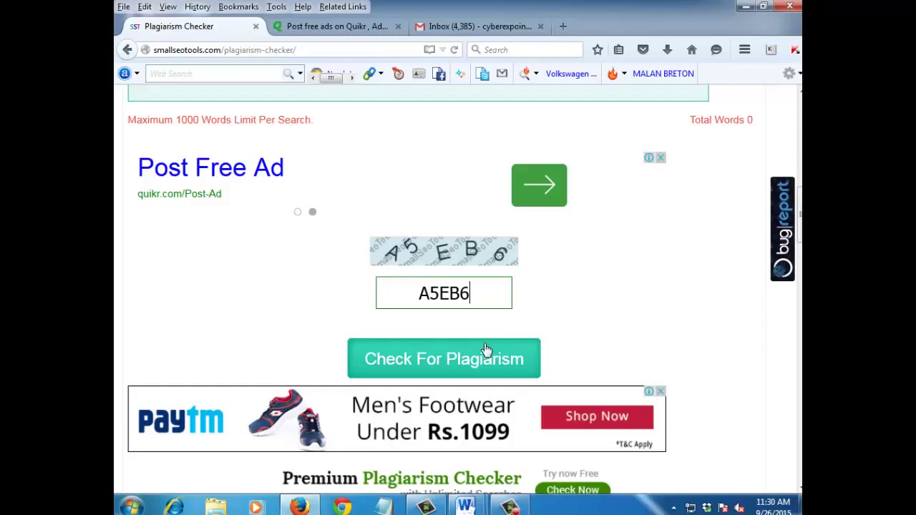
pyautogui.scroll(-5, 530, 325)
pyautogui.scroll(7, 526, 324)
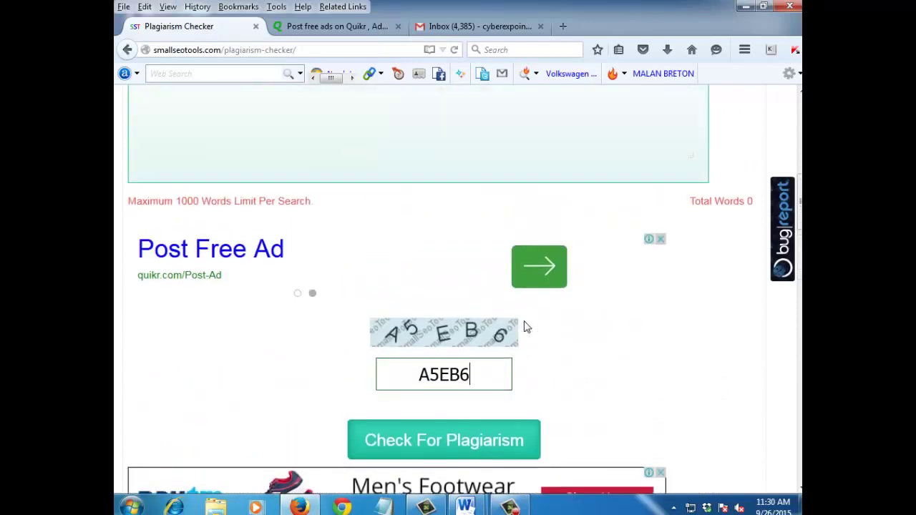
pyautogui.scroll(-1, 526, 323)
pyautogui.scroll(-1, 501, 325)
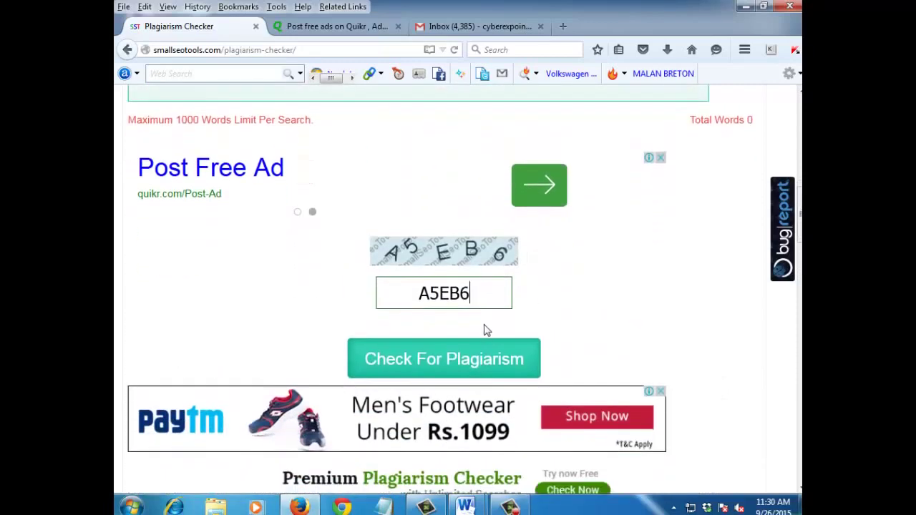
# - Check the Delhi old-computer description and scroll to its 100% Unique result
pyautogui.click(456, 360)
pyautogui.scroll(-4, 516, 329)
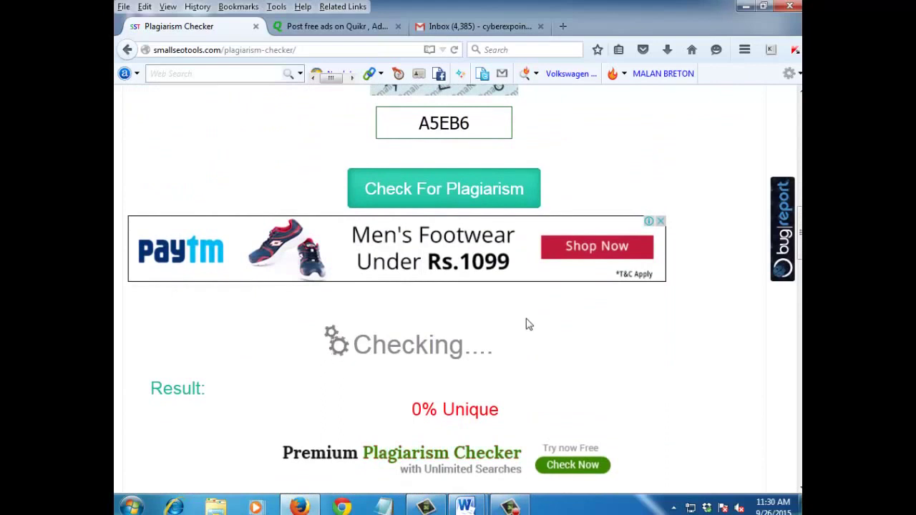
pyautogui.scroll(-4, 528, 324)
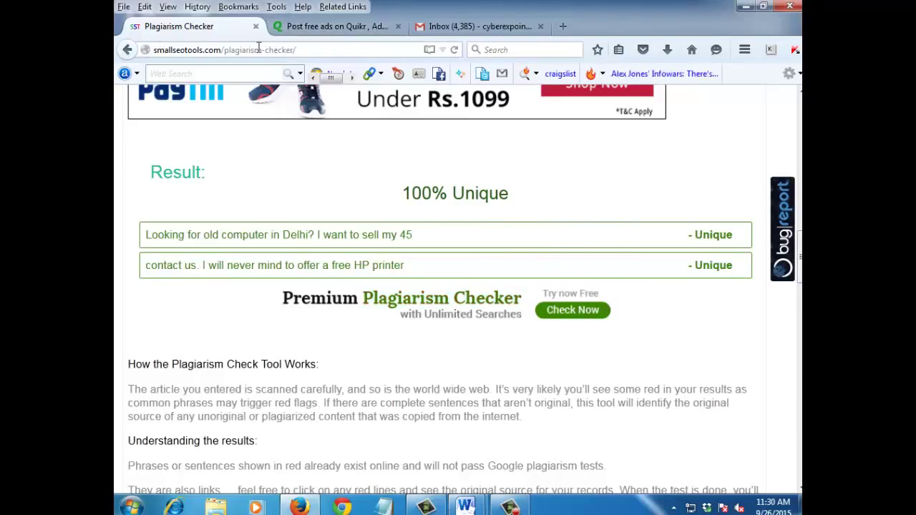
# - Close the Plagiarism Checker tab and browse Quikr's Post Free Ad categories to Electronics & Appliances
pyautogui.click(256, 26)
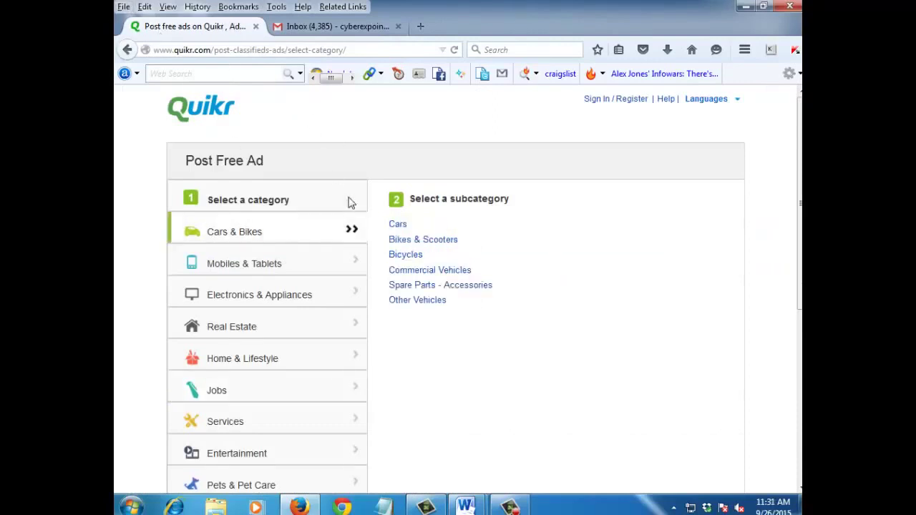
pyautogui.scroll(-3, 367, 240)
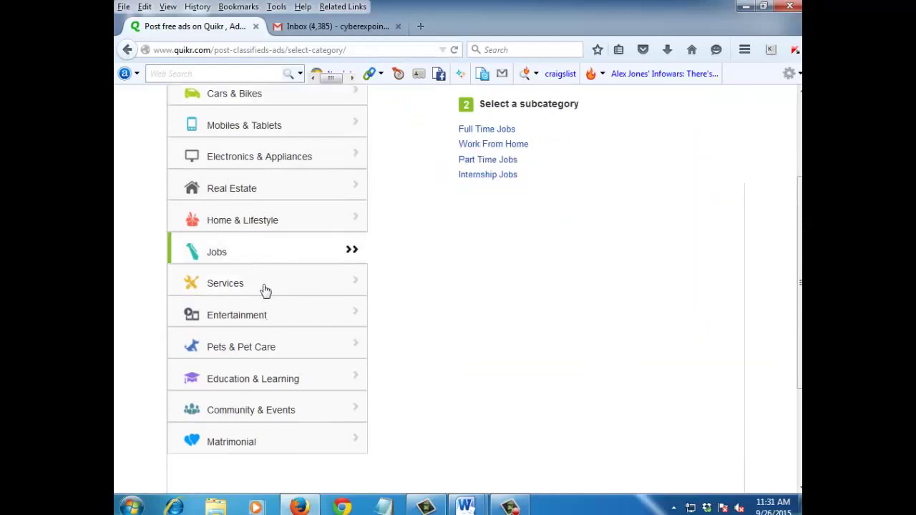
pyautogui.scroll(3, 267, 300)
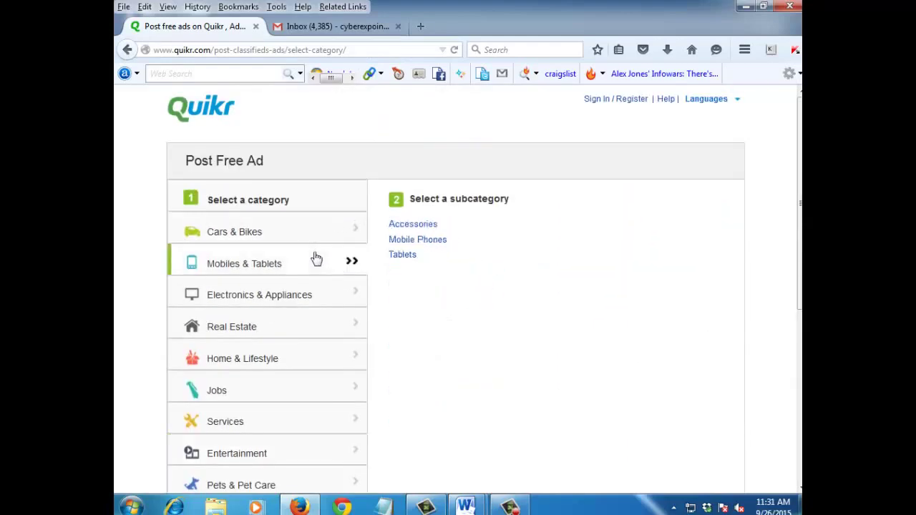
pyautogui.scroll(-2, 293, 307)
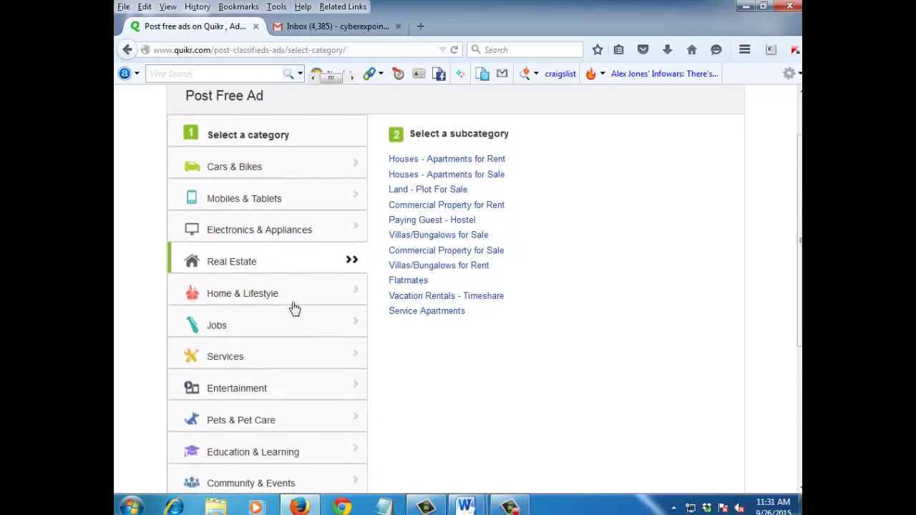
pyautogui.scroll(2, 290, 296)
pyautogui.scroll(-4, 293, 290)
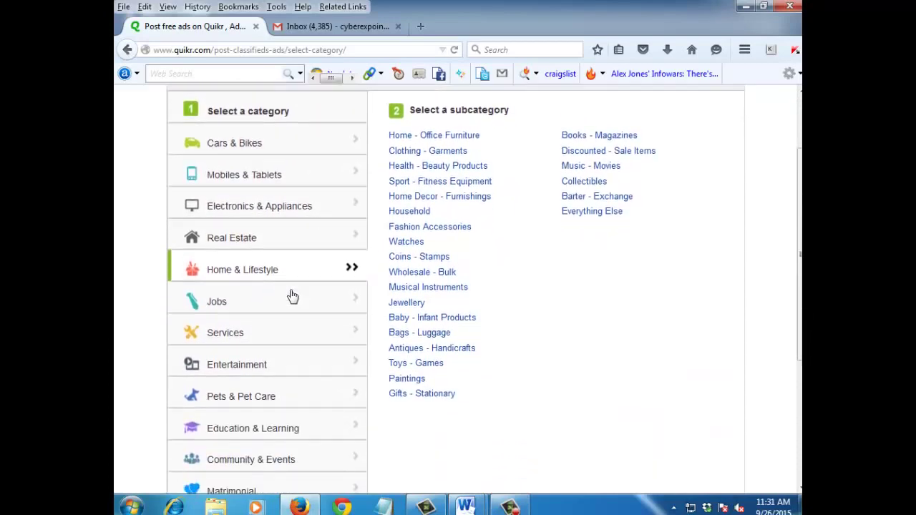
pyautogui.scroll(3, 282, 258)
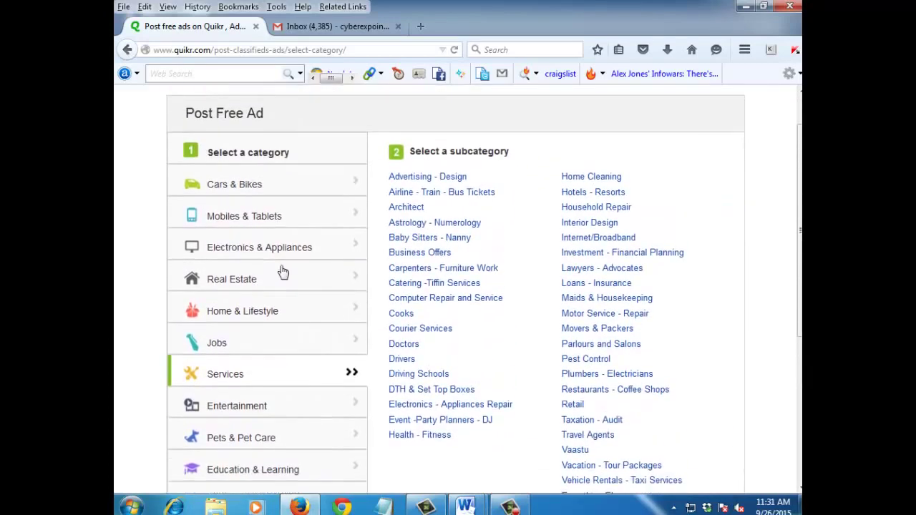
pyautogui.scroll(2, 269, 290)
pyautogui.scroll(-2, 265, 322)
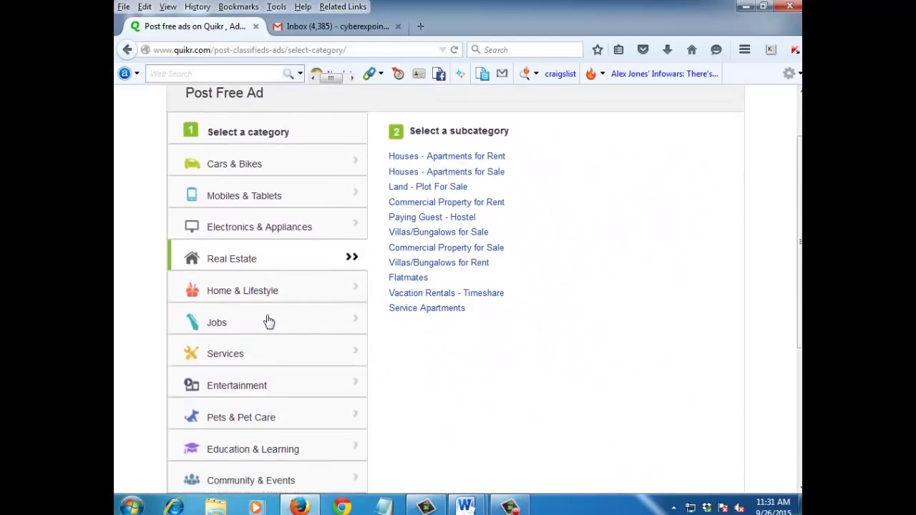
pyautogui.scroll(-2, 303, 288)
pyautogui.scroll(2, 303, 288)
pyautogui.scroll(2, 321, 240)
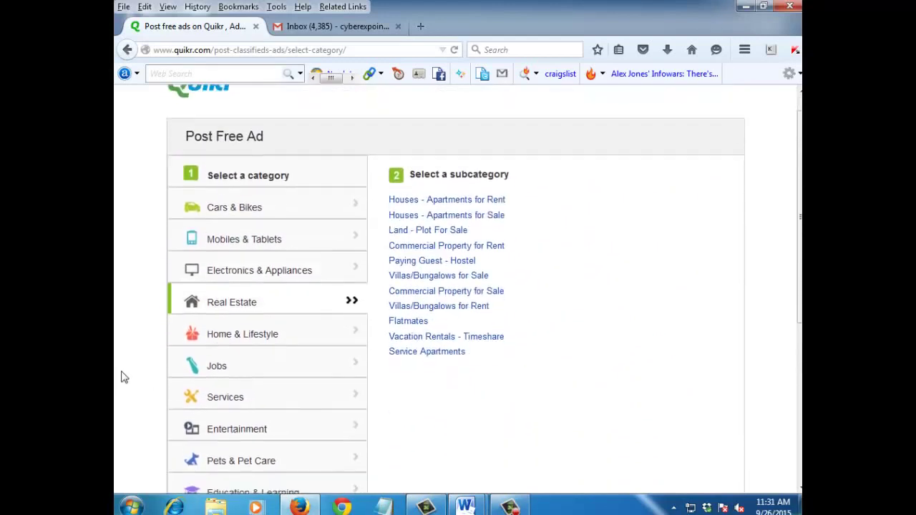
pyautogui.scroll(-3, 678, 259)
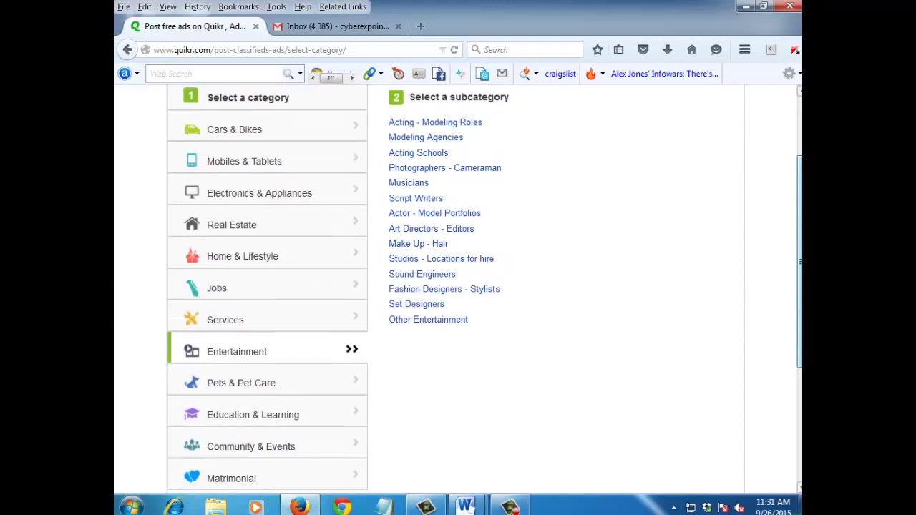
pyautogui.scroll(3, 678, 260)
pyautogui.scroll(-2, 677, 259)
pyautogui.scroll(2, 783, 231)
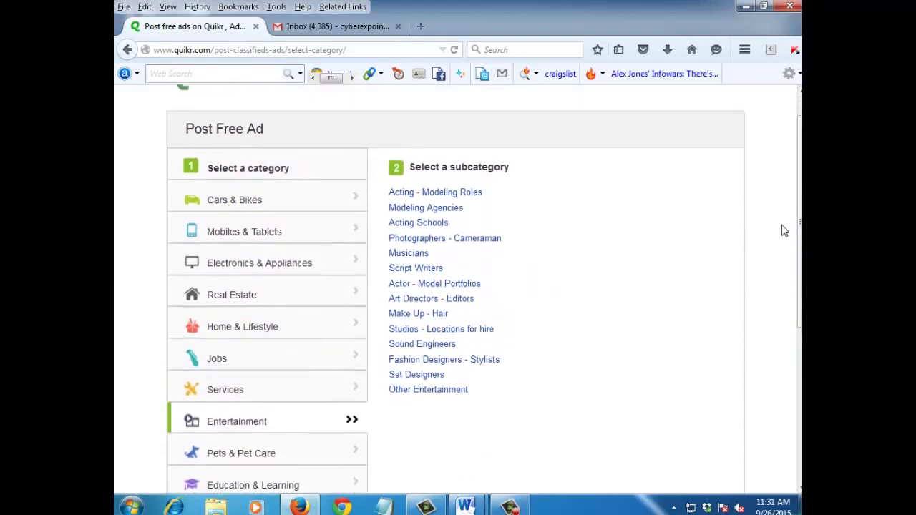
pyautogui.scroll(-5, 648, 378)
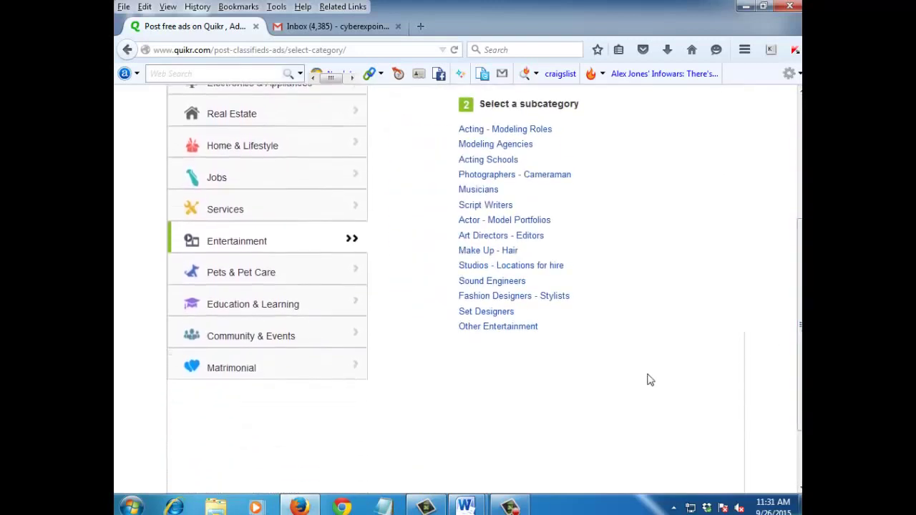
pyautogui.scroll(2, 339, 465)
pyautogui.scroll(-1, 338, 465)
pyautogui.scroll(1, 341, 478)
pyautogui.scroll(-1, 341, 478)
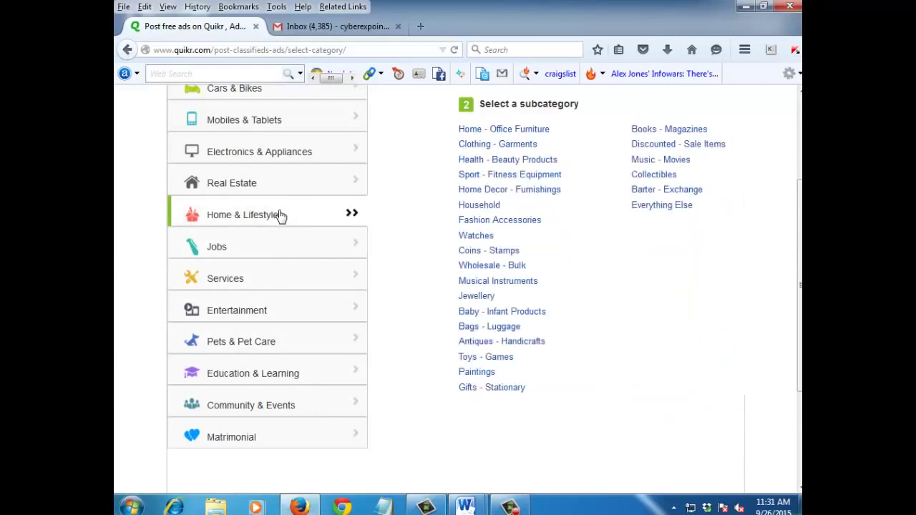
pyautogui.scroll(2, 279, 215)
pyautogui.scroll(-2, 279, 215)
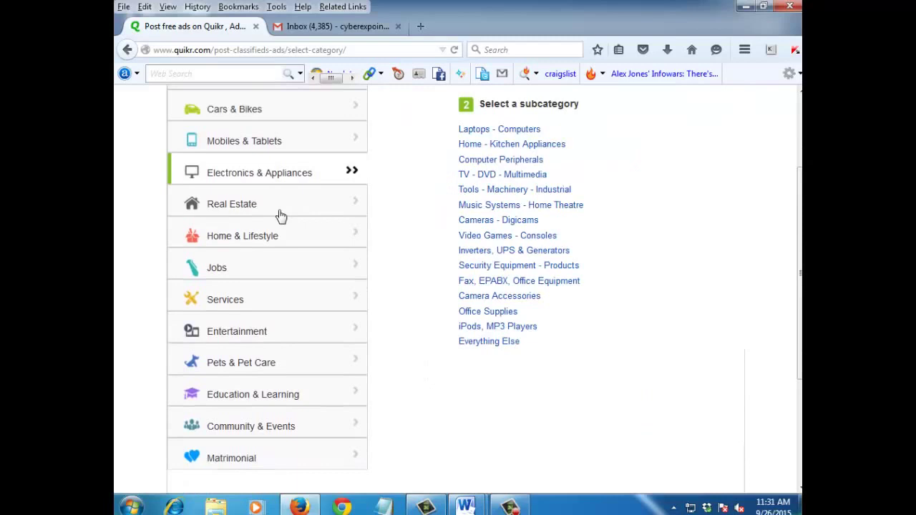
pyautogui.scroll(2, 303, 176)
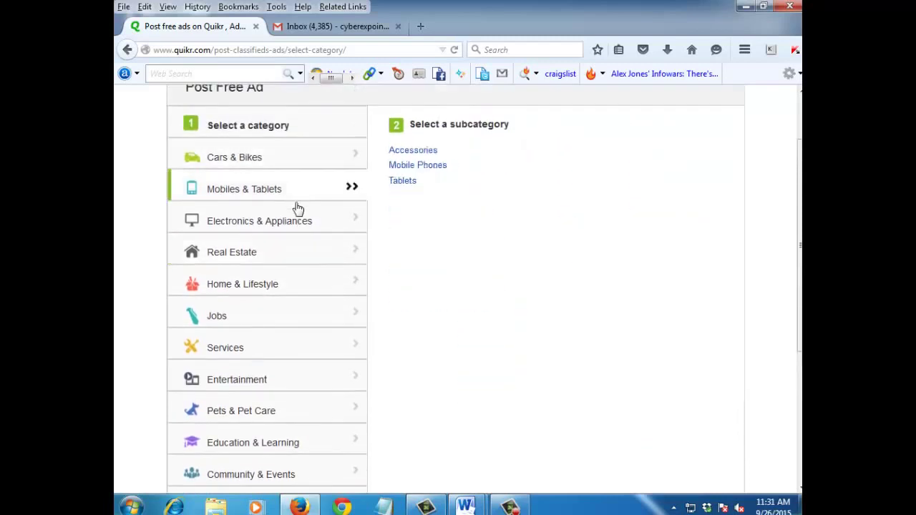
pyautogui.scroll(2, 303, 224)
pyautogui.scroll(-2, 307, 266)
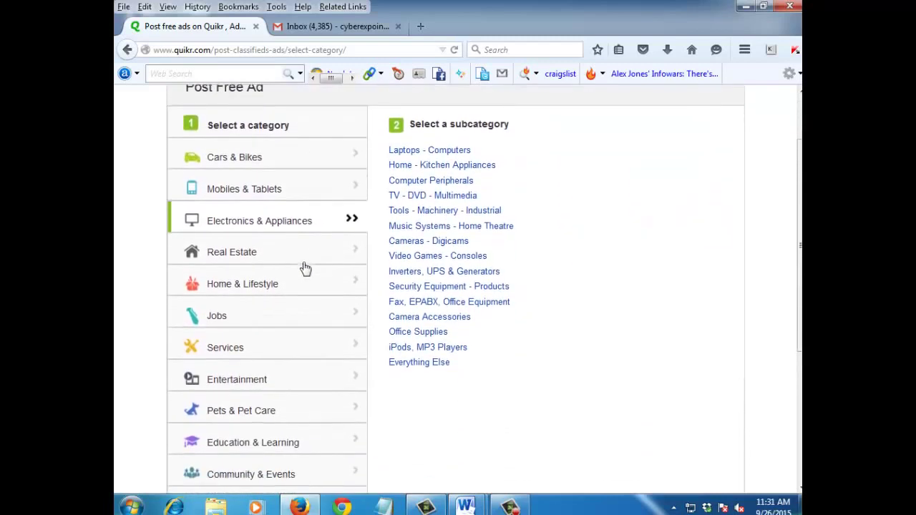
pyautogui.scroll(2, 338, 231)
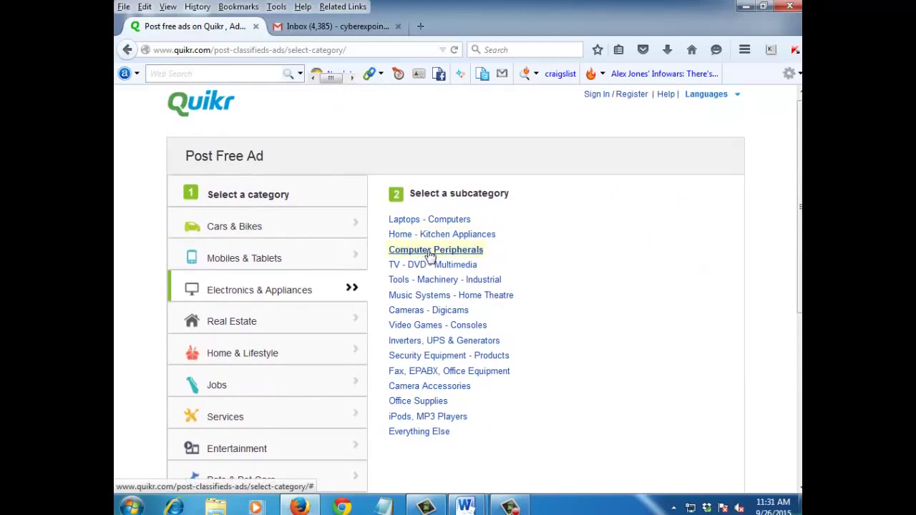
# - Choose the Computer Peripherals subcategory and paste the Word ad heading as the Quikr ad title
pyautogui.click(431, 256)
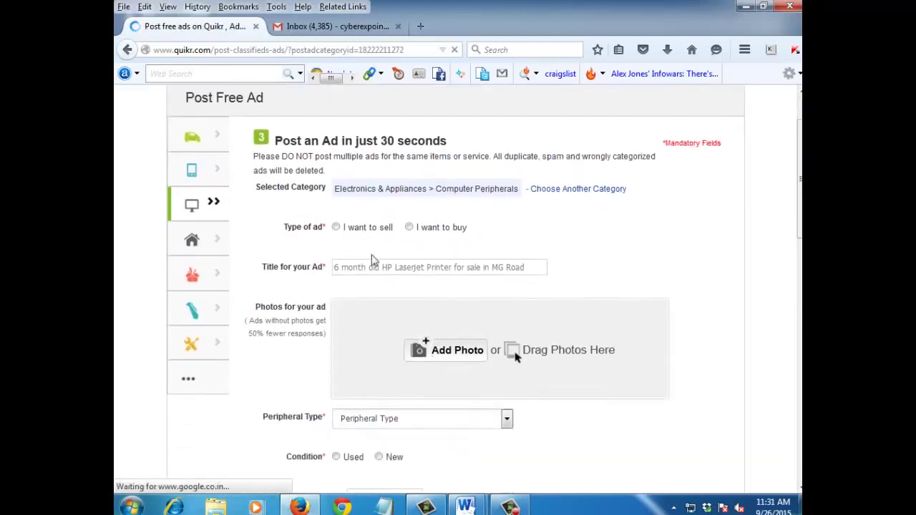
pyautogui.scroll(-2, 544, 358)
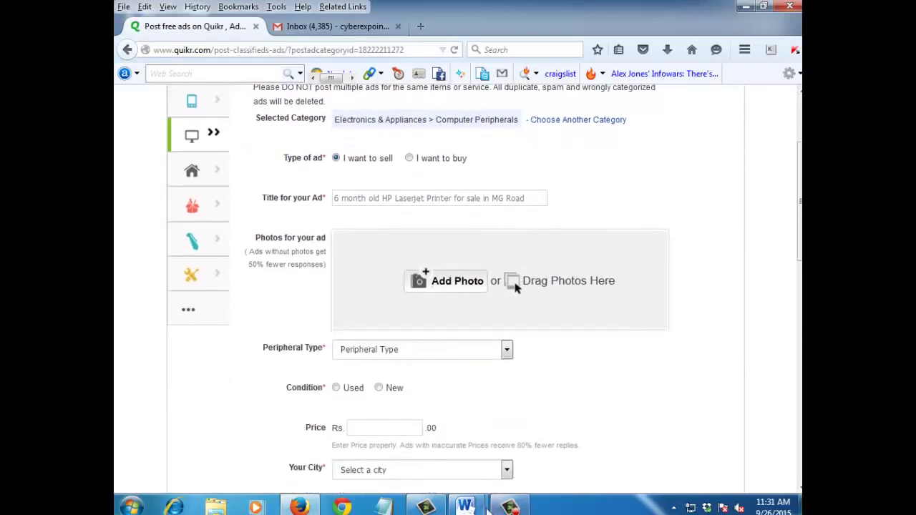
pyautogui.moveTo(466, 507)
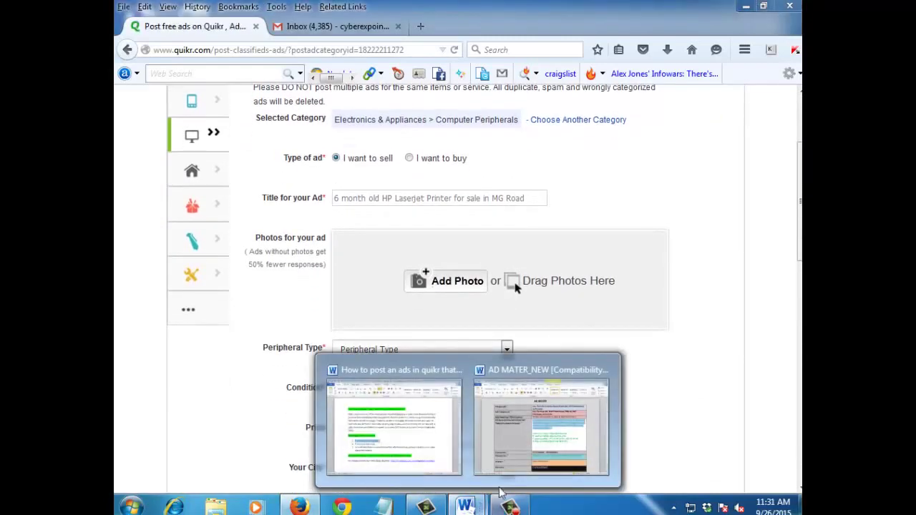
pyautogui.click(529, 430)
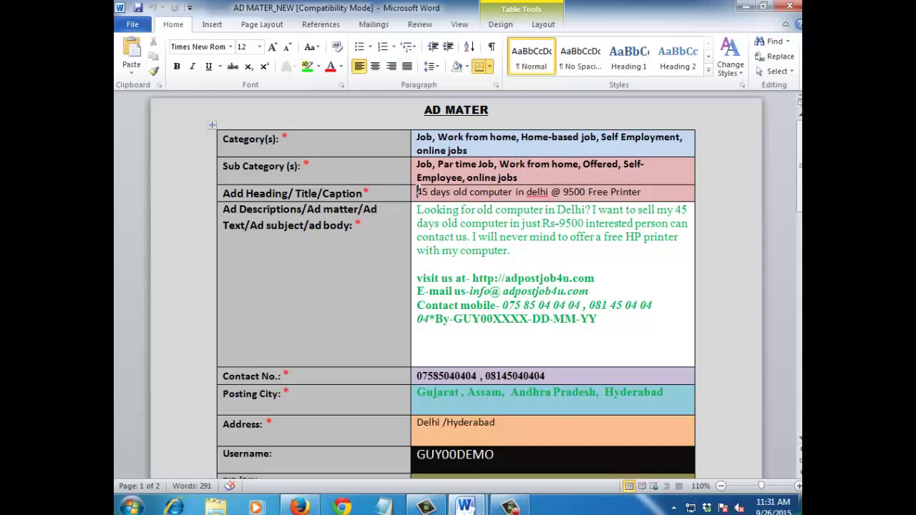
pyautogui.moveTo(417, 192); pyautogui.dragTo(641, 192)
pyautogui.rightClick(600, 194)
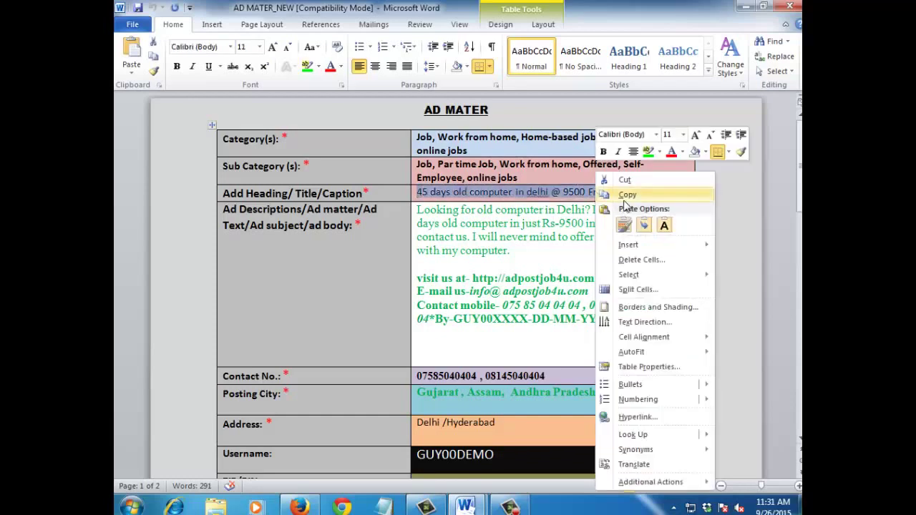
pyautogui.click(627, 195)
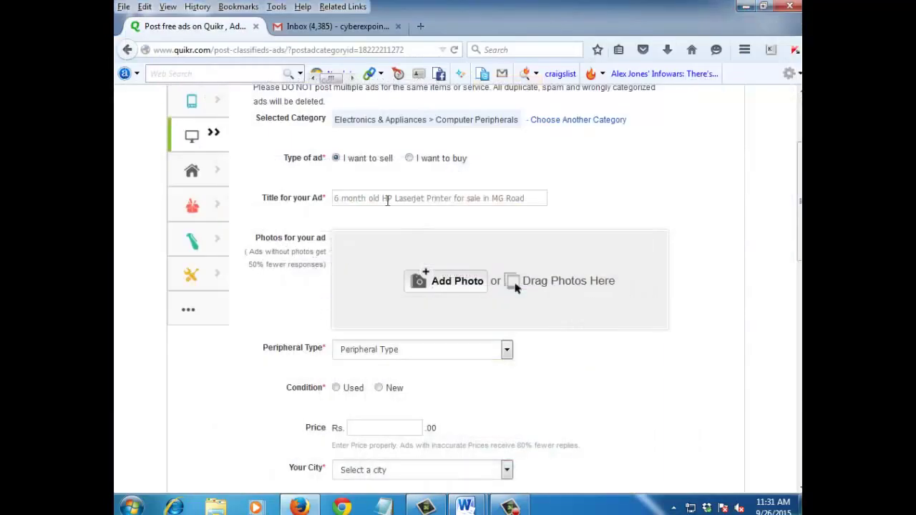
pyautogui.rightClick(388, 201)
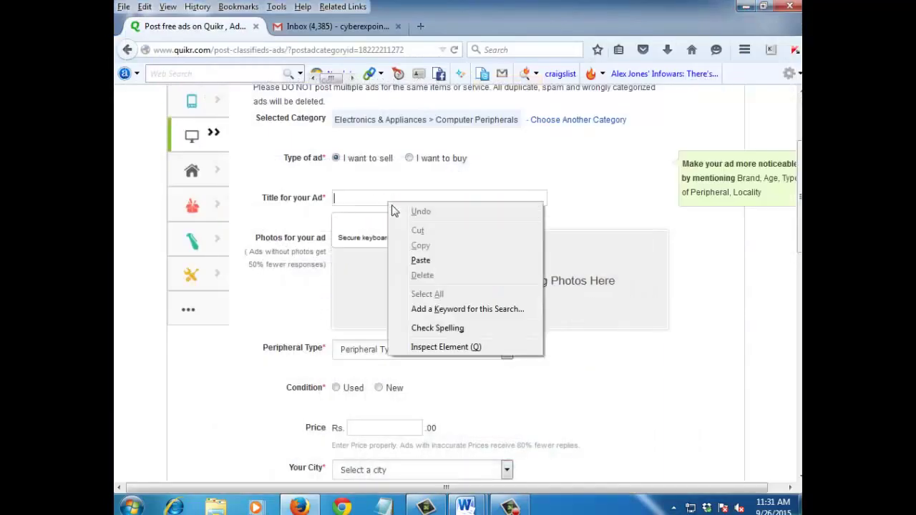
pyautogui.click(422, 262)
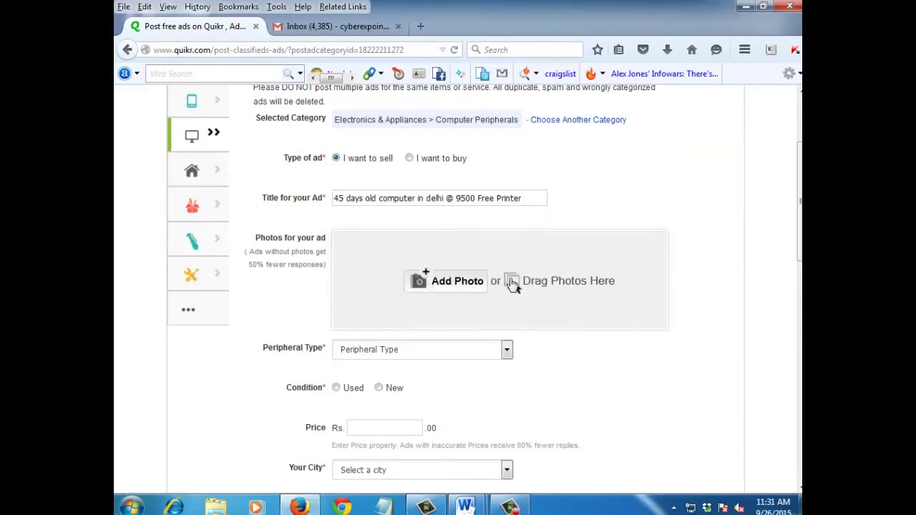
# - Set the peripheral type to Motherboard
pyautogui.scroll(-3, 501, 285)
pyautogui.scroll(2, 462, 280)
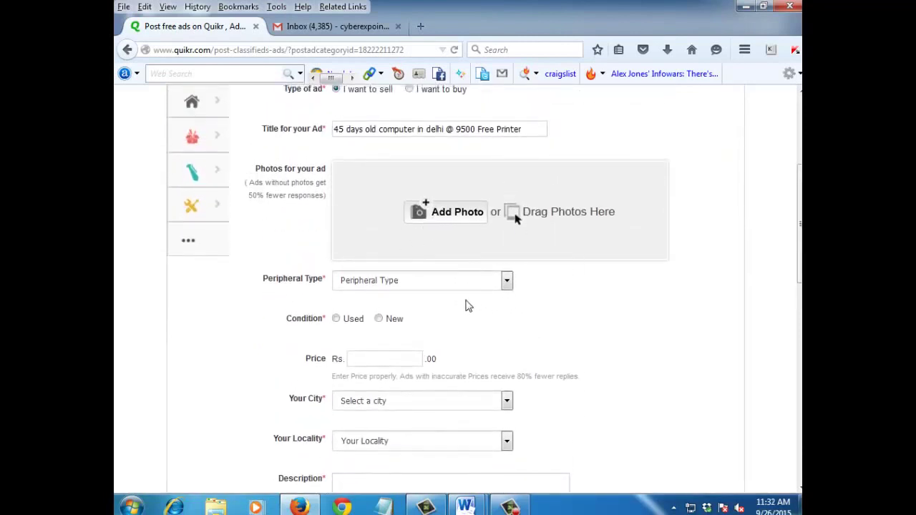
pyautogui.click(494, 283)
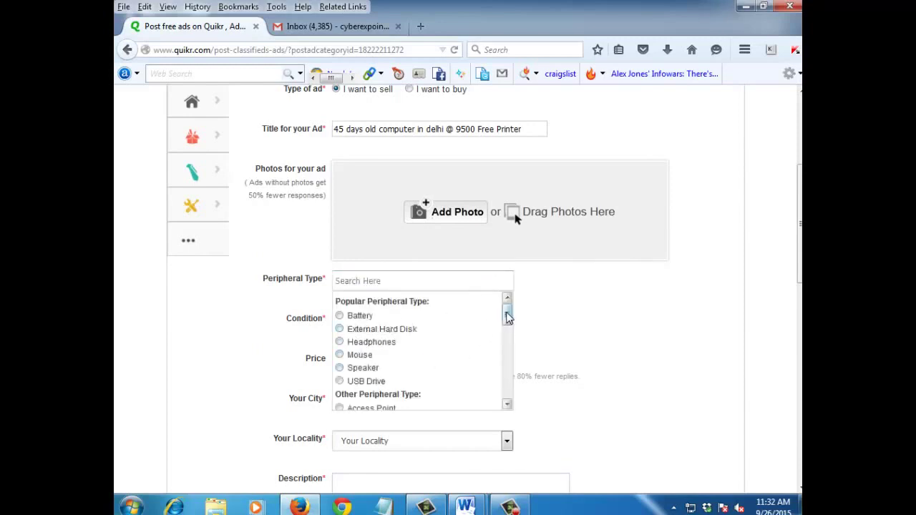
pyautogui.moveTo(508, 317); pyautogui.dragTo(508, 392)
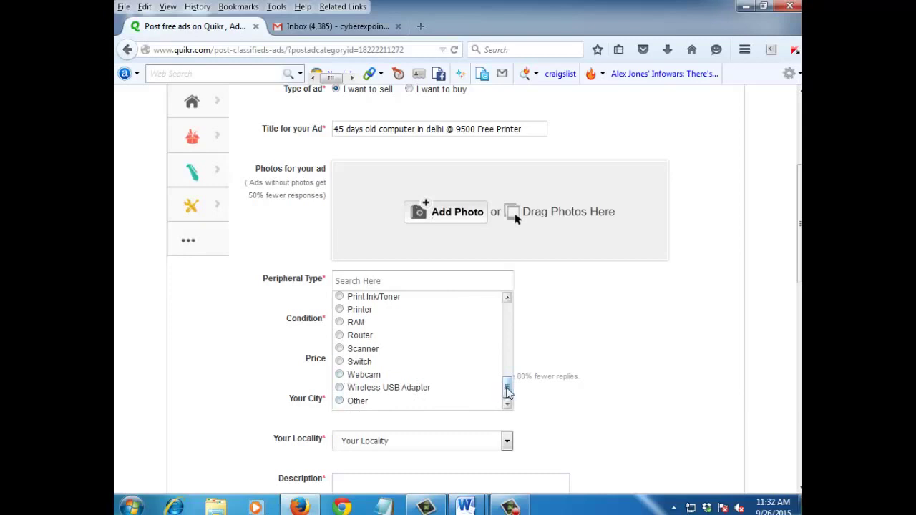
pyautogui.moveTo(508, 394); pyautogui.dragTo(507, 367)
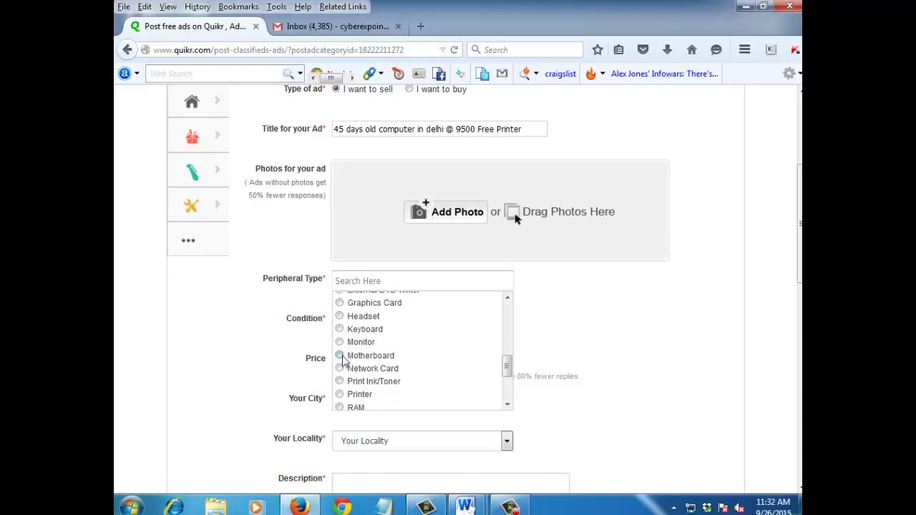
pyautogui.click(340, 355)
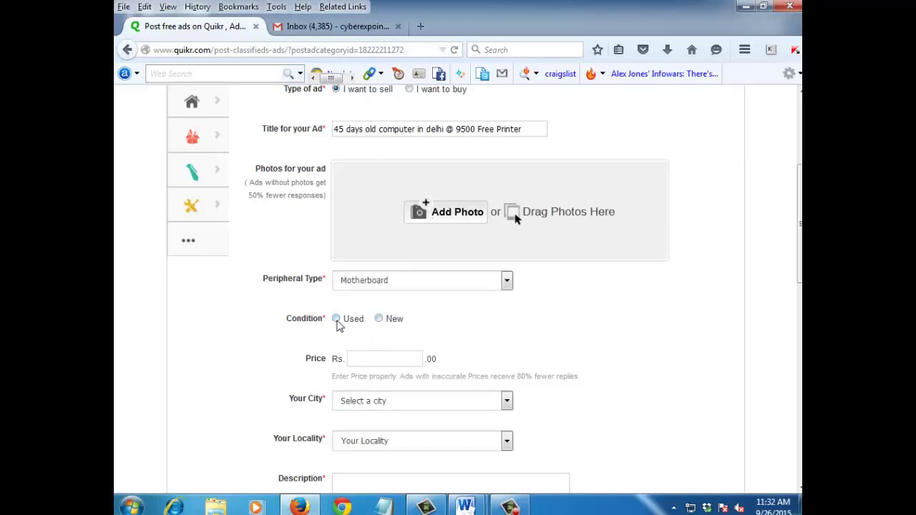
pyautogui.scroll(3, 340, 329)
pyautogui.scroll(2, 345, 331)
pyautogui.scroll(-4, 345, 331)
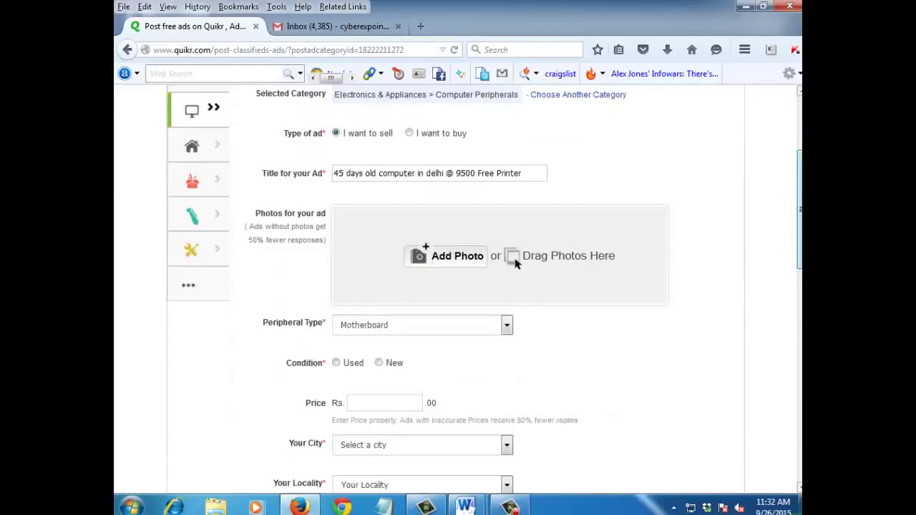
pyautogui.scroll(-2, 345, 330)
# - Mark condition Used, price Rs 9,500, city Delhi and locality Abul Fazal Enclave
pyautogui.click(335, 268)
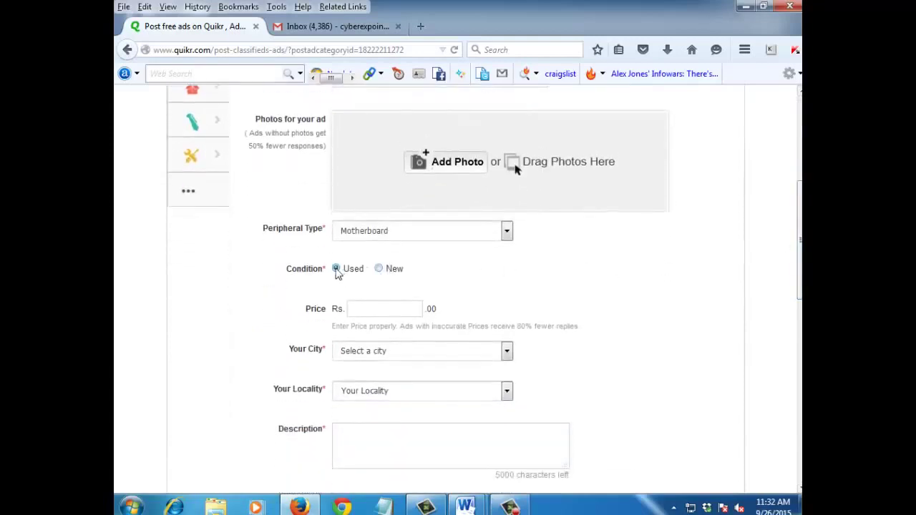
pyautogui.click(372, 309)
pyautogui.write('00')
pyautogui.click(429, 351)
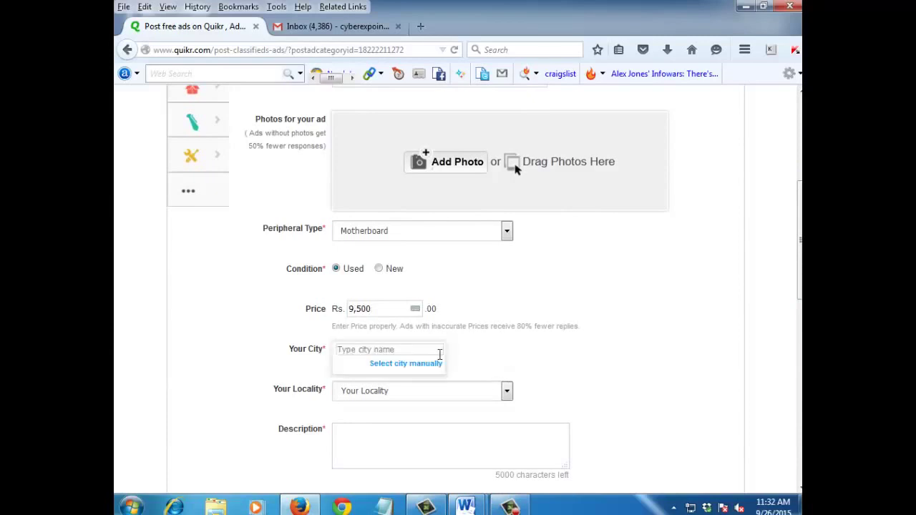
pyautogui.write('de')
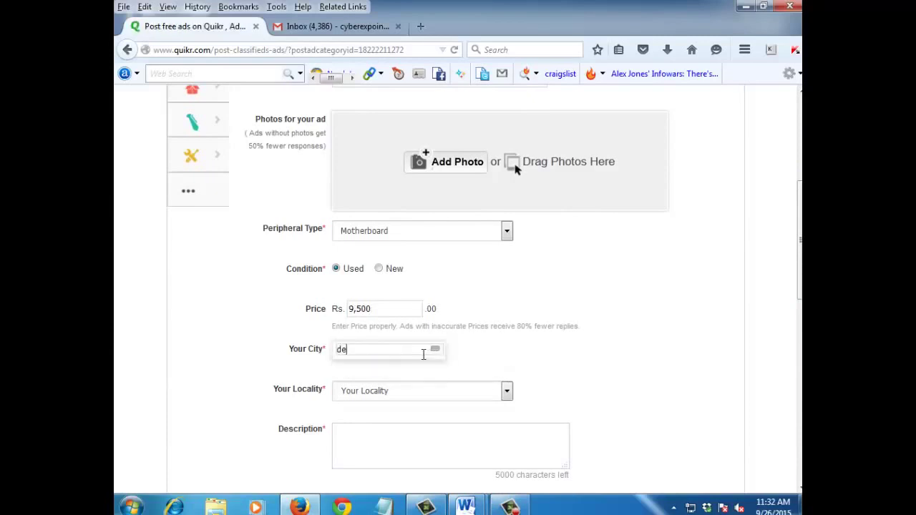
pyautogui.write('lhi')
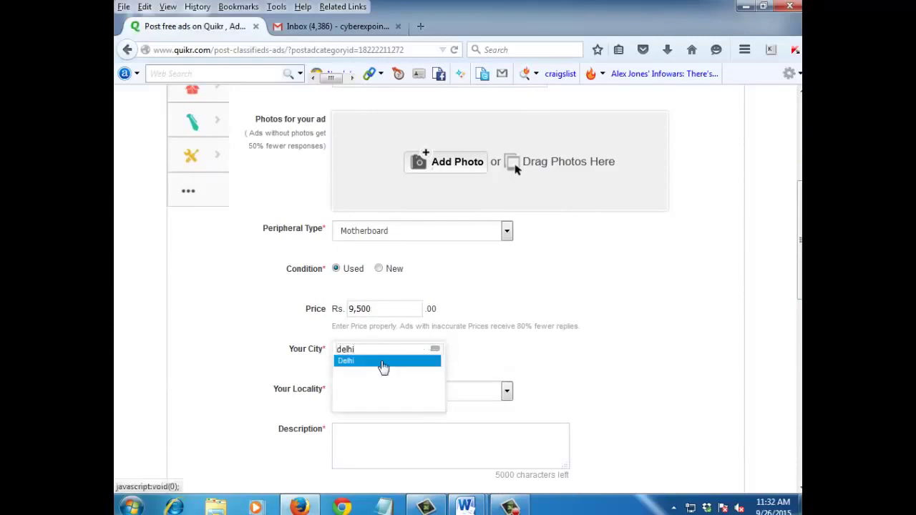
pyautogui.click(380, 362)
pyautogui.click(384, 388)
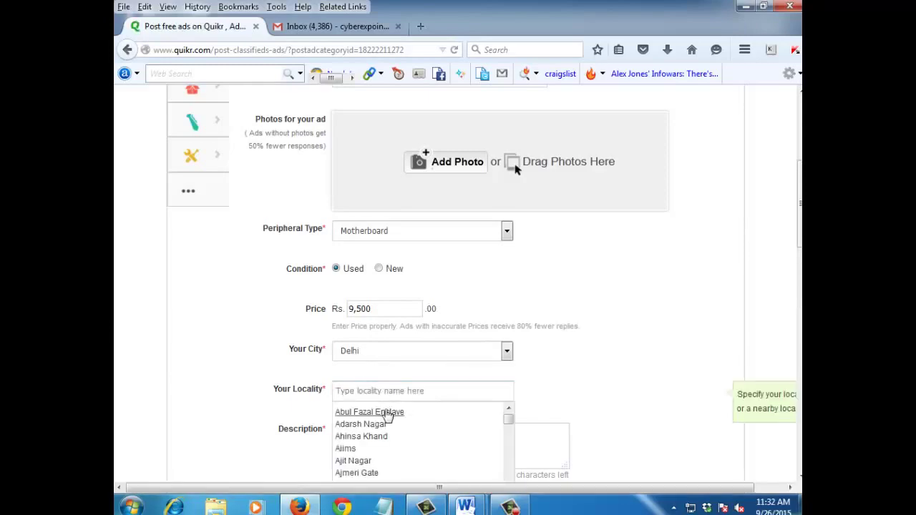
pyautogui.click(368, 412)
# - Copy the whole ad description paragraph from the AD MATER_NEW Word document
pyautogui.scroll(-2, 430, 358)
pyautogui.click(375, 365)
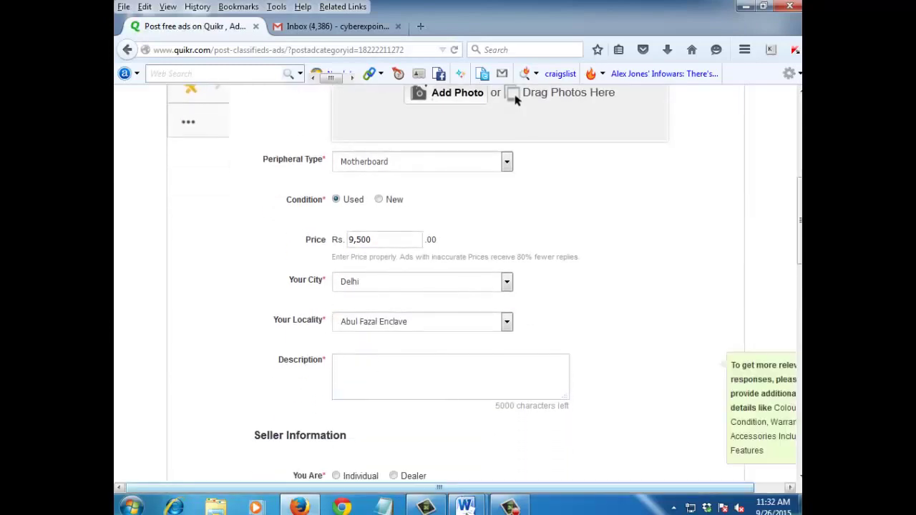
pyautogui.click(520, 440)
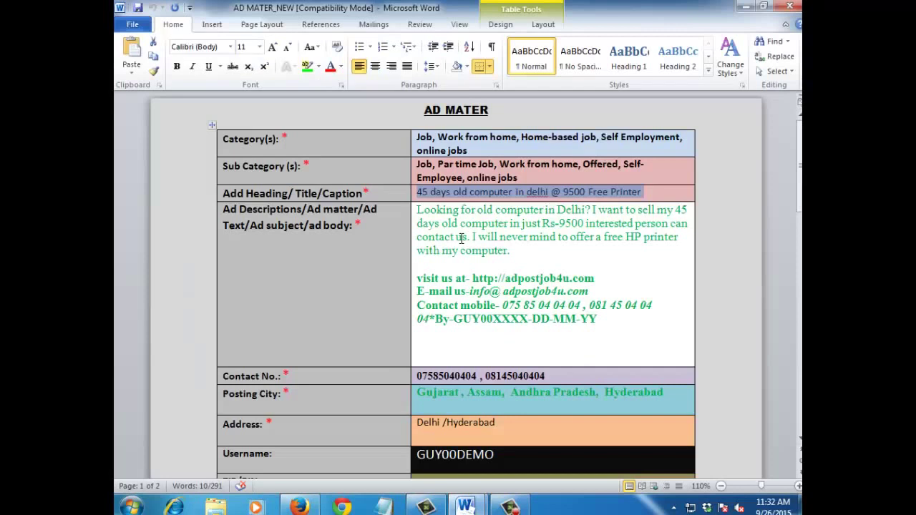
pyautogui.click(418, 212)
pyautogui.moveTo(441, 251); pyautogui.dragTo(461, 228)
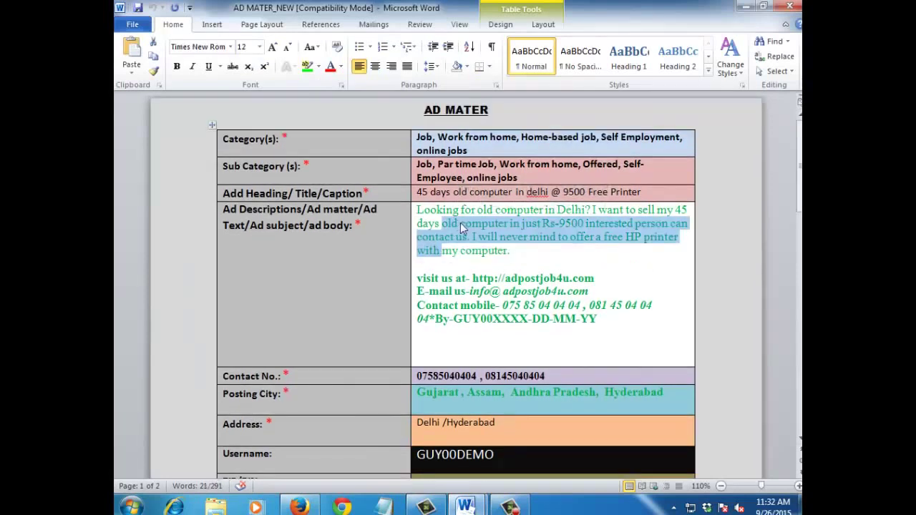
pyautogui.click(419, 212)
pyautogui.click(420, 211)
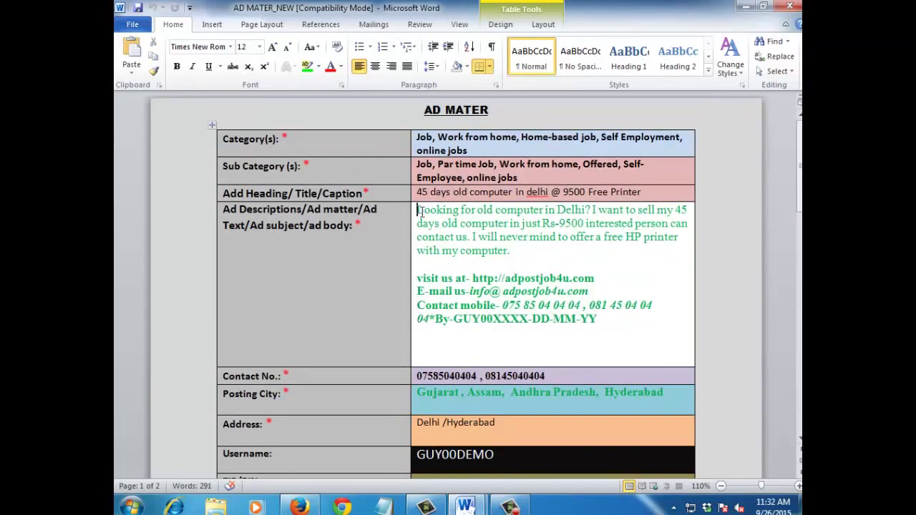
pyautogui.moveTo(421, 211); pyautogui.dragTo(511, 251)
pyautogui.rightClick(478, 235)
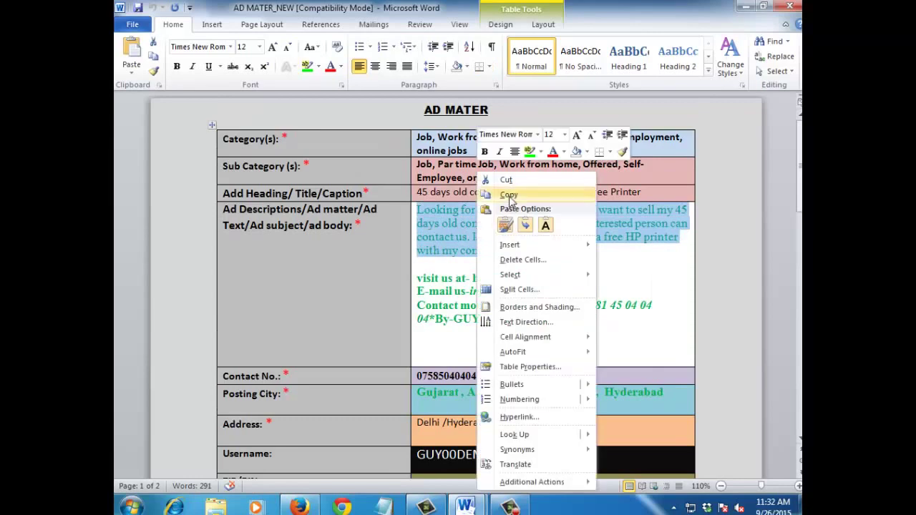
pyautogui.click(509, 195)
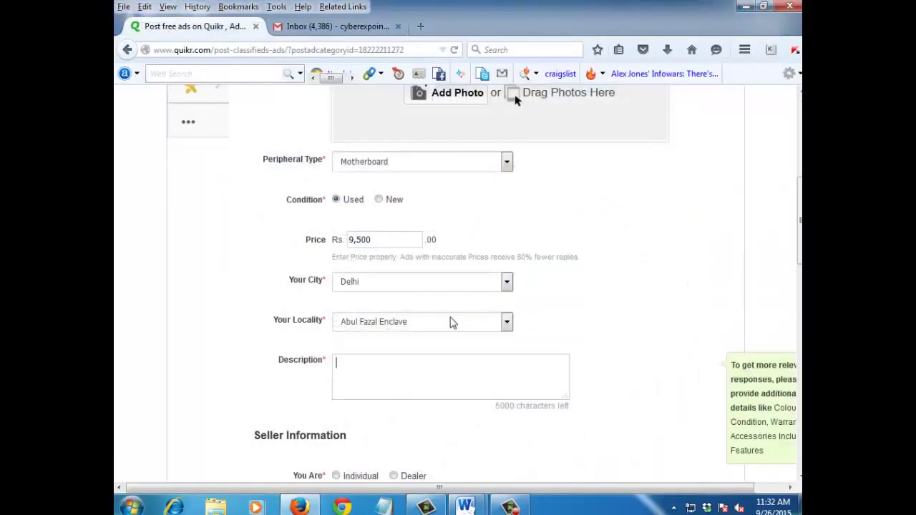
# - Paste the copied old-computer description into the Quikr Description field
pyautogui.rightClick(367, 378)
pyautogui.click(403, 283)
pyautogui.scroll(-3, 459, 336)
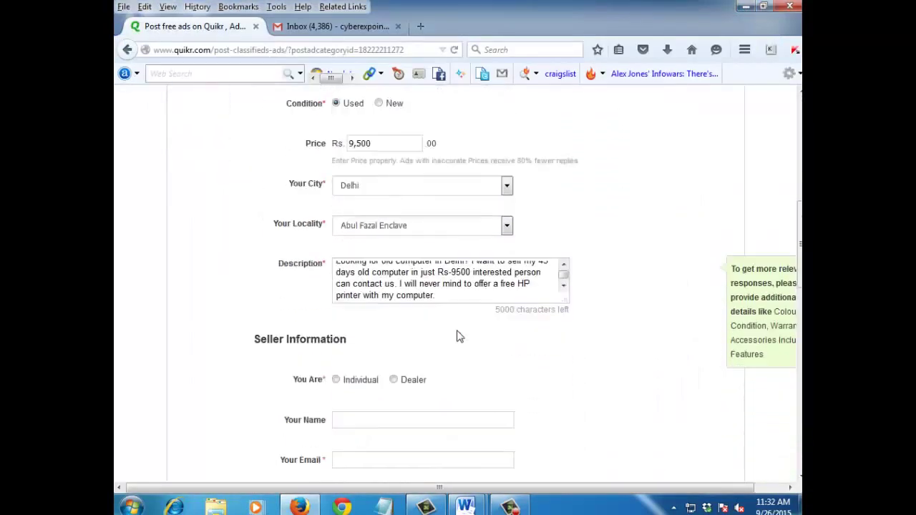
pyautogui.scroll(-3, 460, 337)
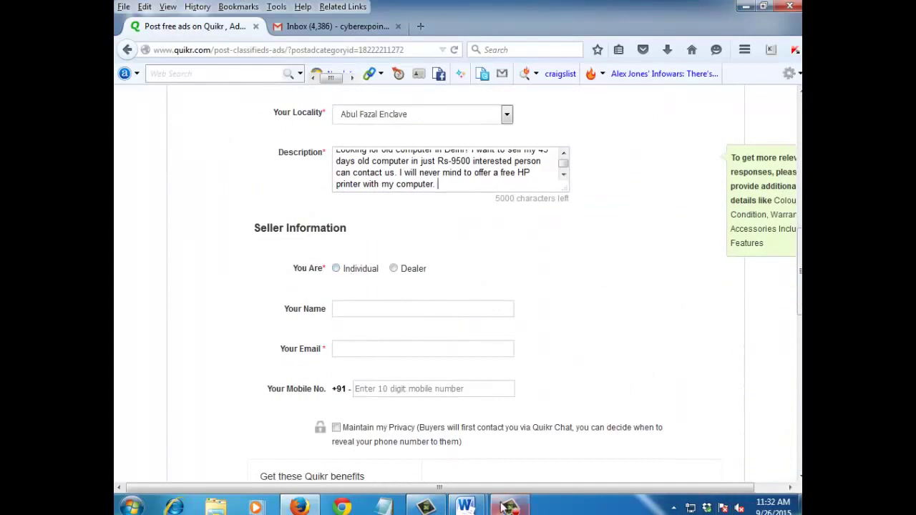
pyautogui.click(519, 486)
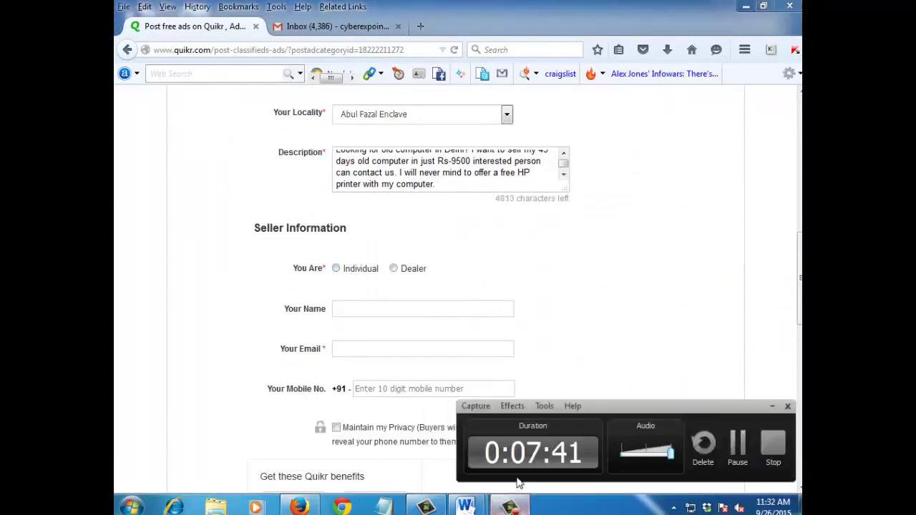
pyautogui.click(737, 449)
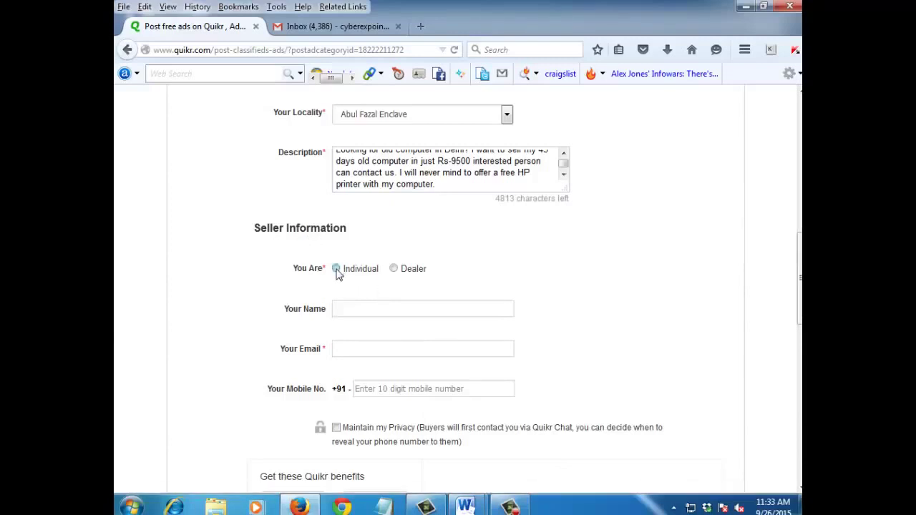
# - Mark the seller as Individual and fill in the seller's name, email and mobile number
pyautogui.click(337, 269)
pyautogui.click(347, 309)
pyautogui.click(383, 349)
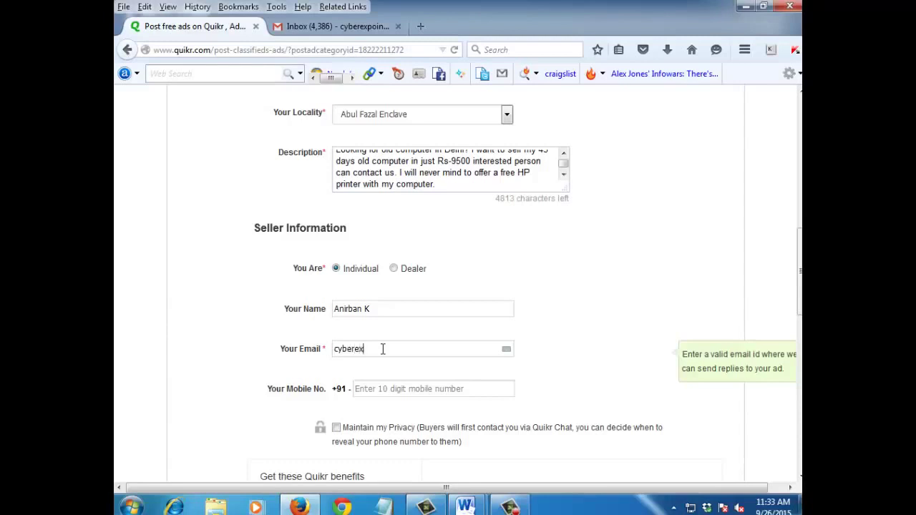
pyautogui.click(415, 387)
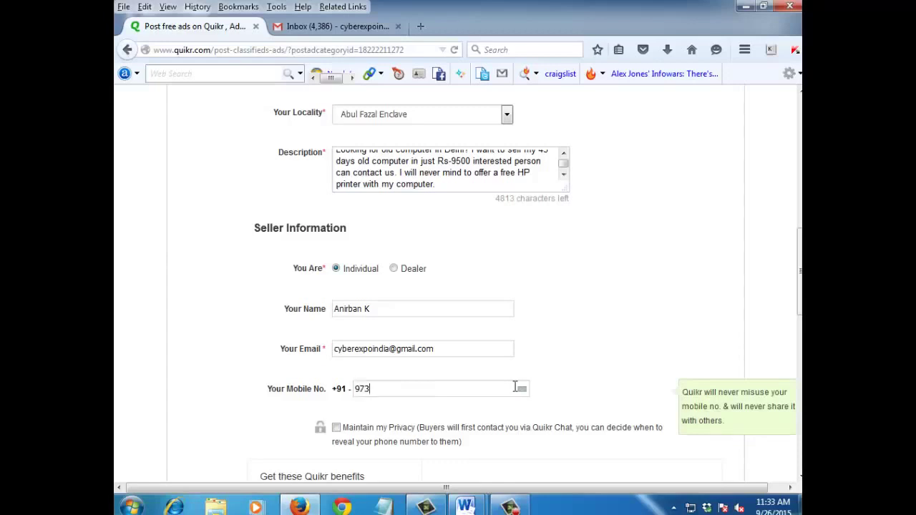
pyautogui.press('BackSpace')
pyautogui.press('BackSpace')
pyautogui.press('BackSpace')
pyautogui.scroll(-2, 515, 387)
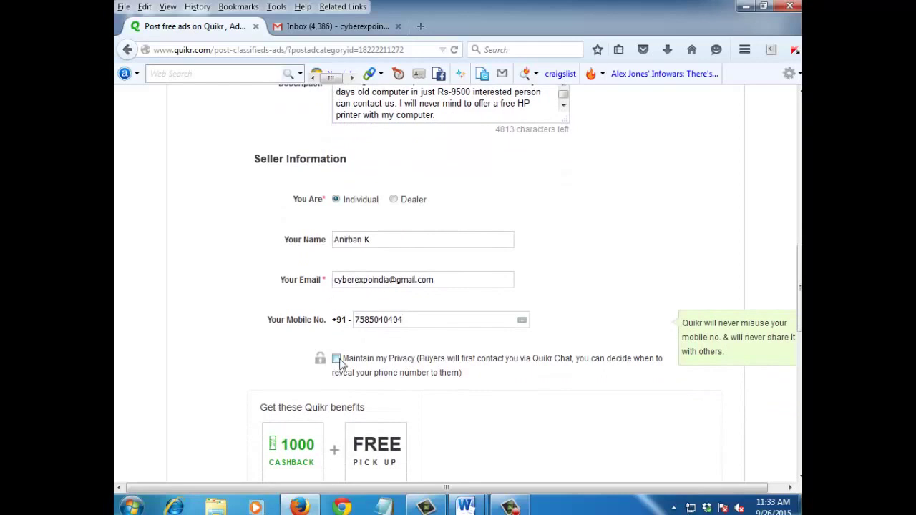
# - Tick Maintain my Privacy and scroll down to the Post button, leaving premium options unselected
pyautogui.click(336, 359)
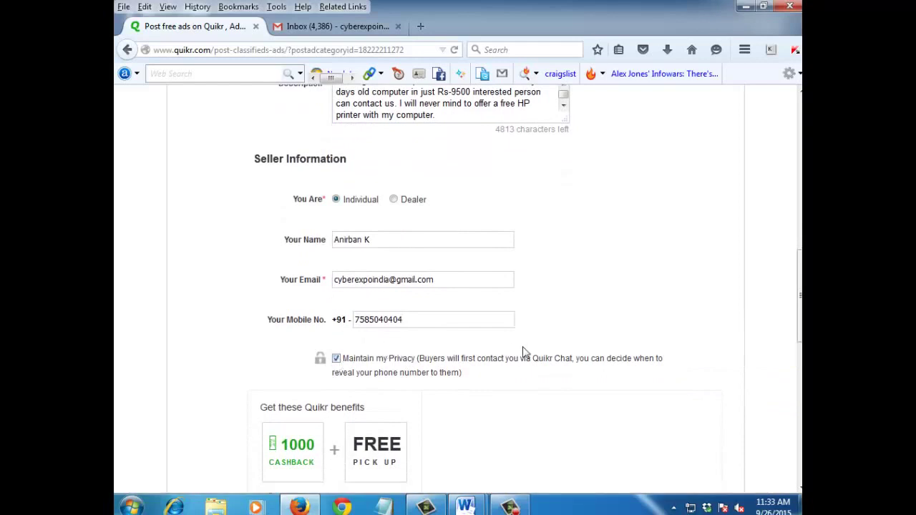
pyautogui.scroll(2, 519, 352)
pyautogui.scroll(-4, 501, 347)
pyautogui.scroll(-3, 487, 340)
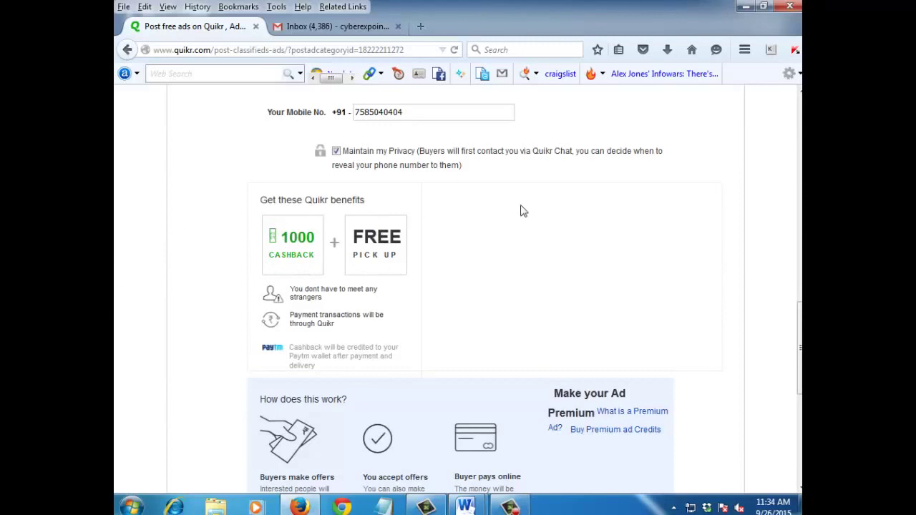
pyautogui.scroll(-1, 393, 234)
pyautogui.scroll(-6, 393, 234)
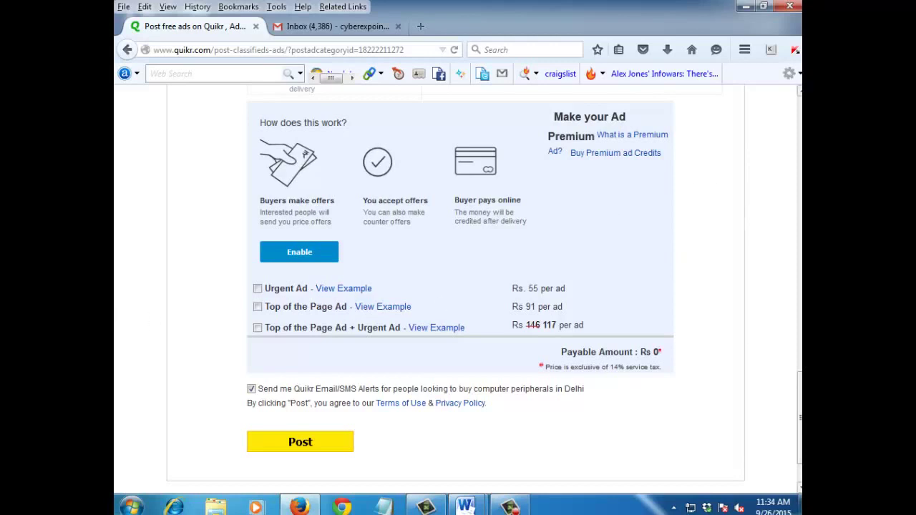
pyautogui.scroll(-2, 458, 286)
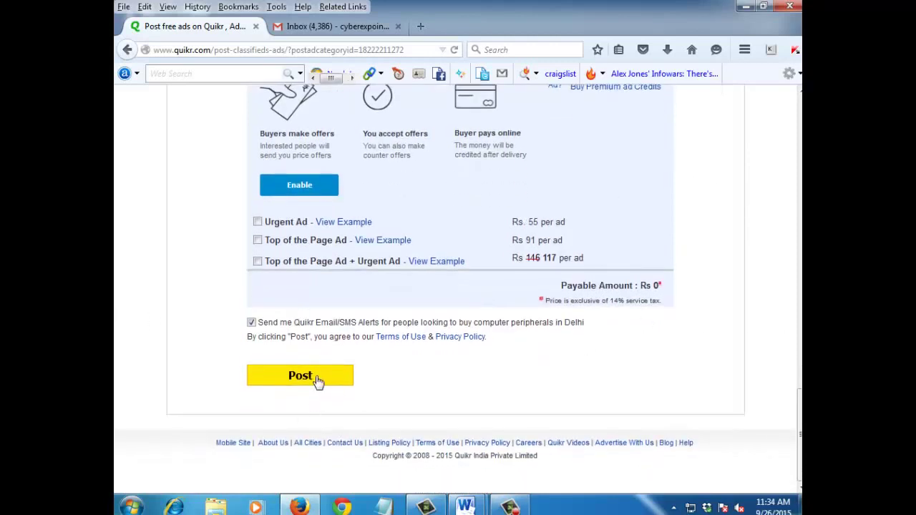
# - Post the ad, declining the Cashback offer with No, Thanks. Post Ad
pyautogui.click(318, 380)
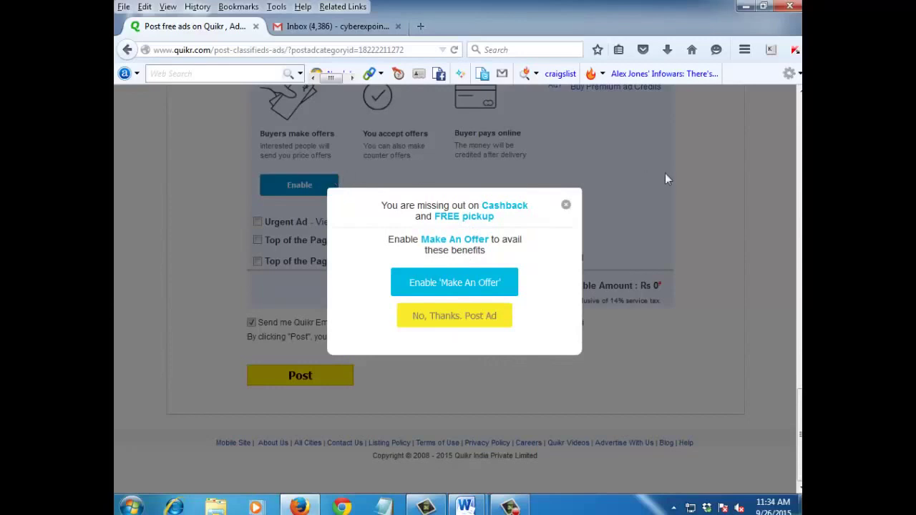
pyautogui.click(469, 319)
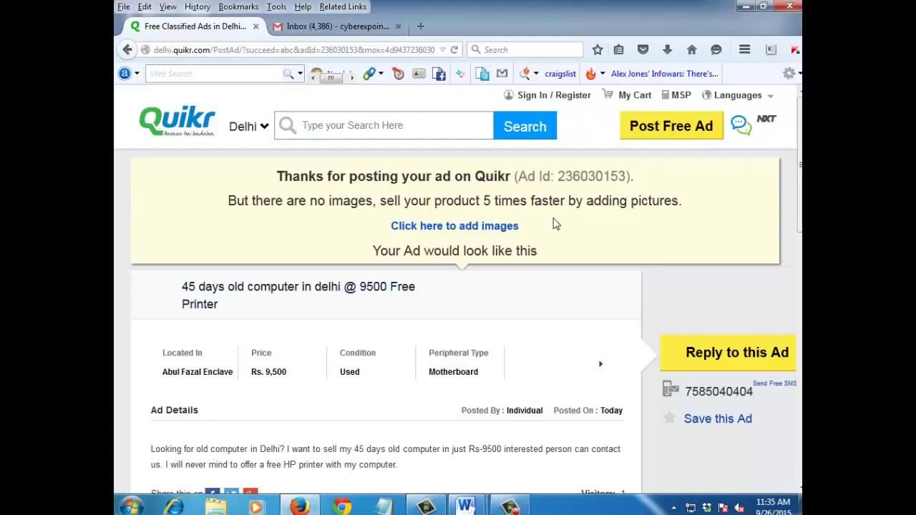
pyautogui.moveTo(387, 372)
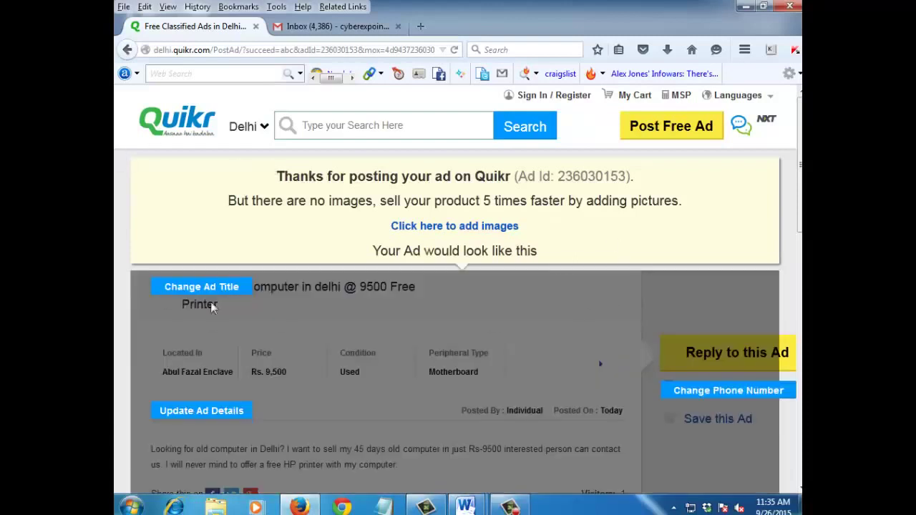
# - Close the Quikr confirmation tab and minimize Firefox to reveal the Windows desktop
pyautogui.scroll(-5, 367, 296)
pyautogui.scroll(1, 364, 301)
pyautogui.scroll(4, 362, 294)
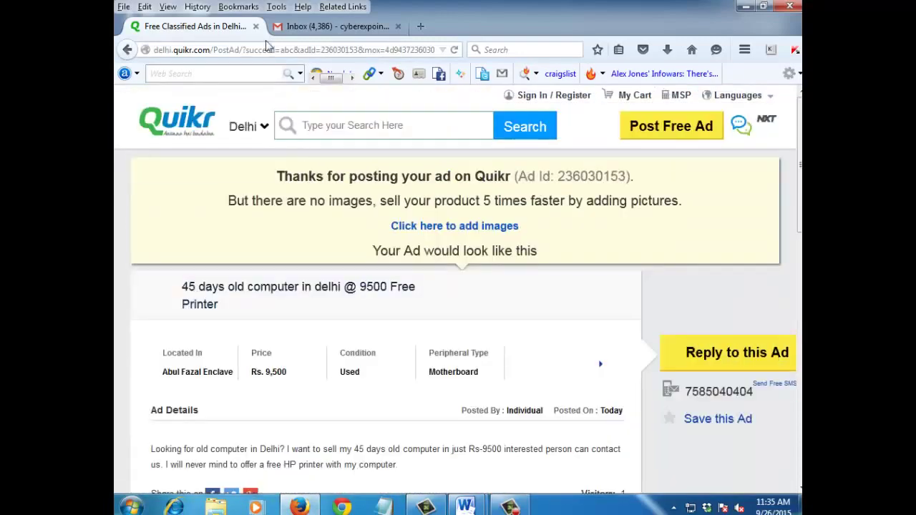
pyautogui.click(255, 26)
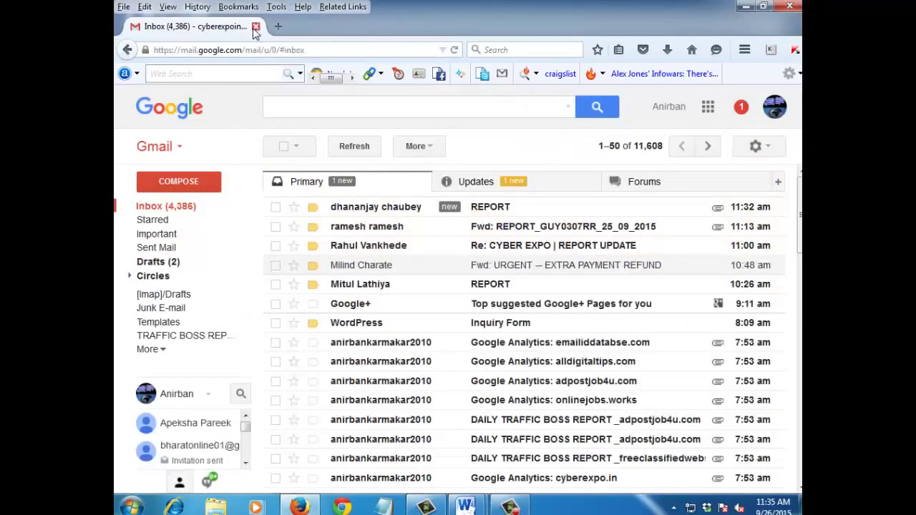
pyautogui.click(484, 183)
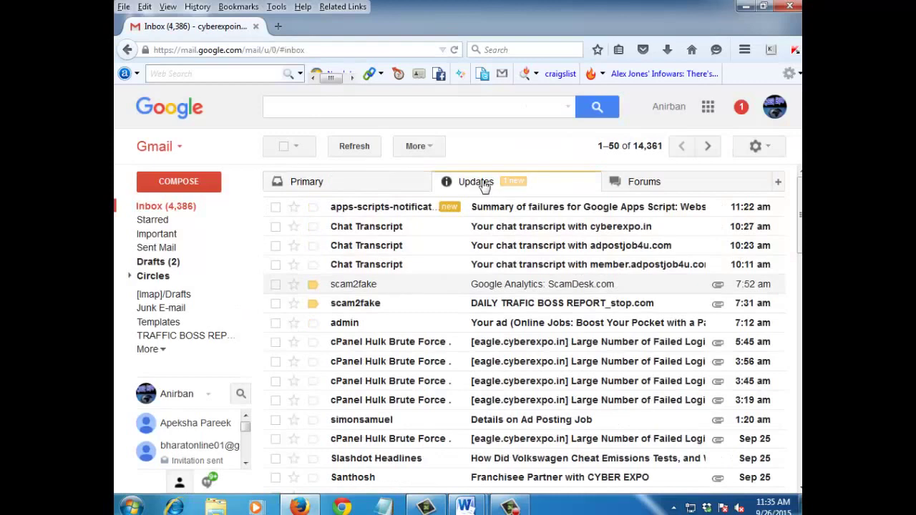
pyautogui.click(278, 26)
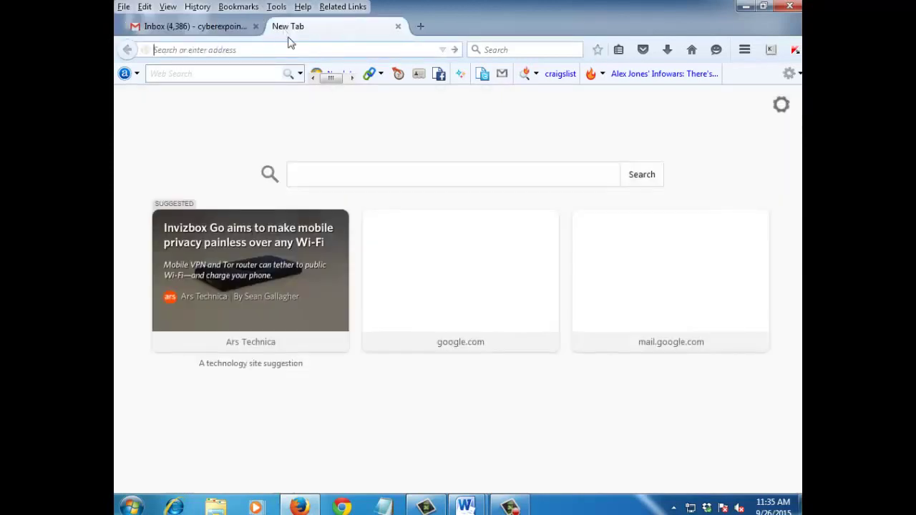
pyautogui.click(746, 5)
pyautogui.moveTo(466, 507)
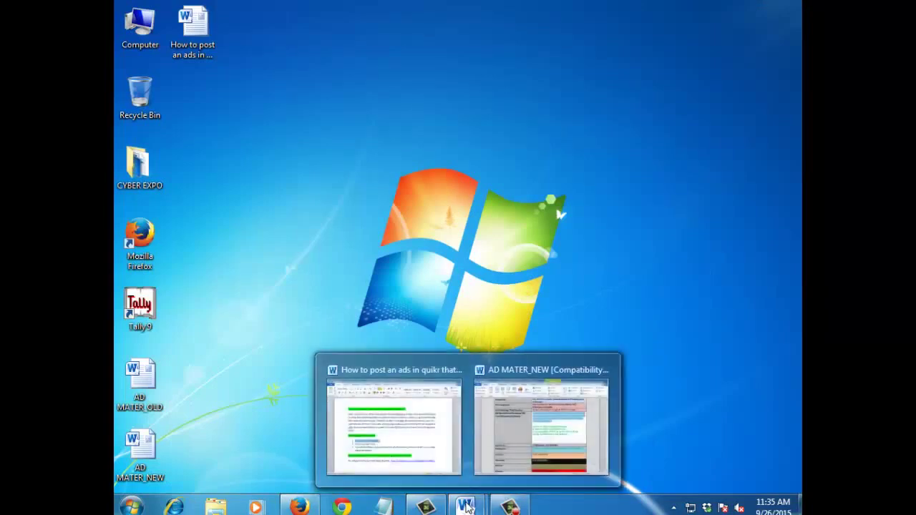
# - Bring up the 'How to post an ads in quikr' Word guide and scroll to its plagiarism checker link
pyautogui.click(401, 466)
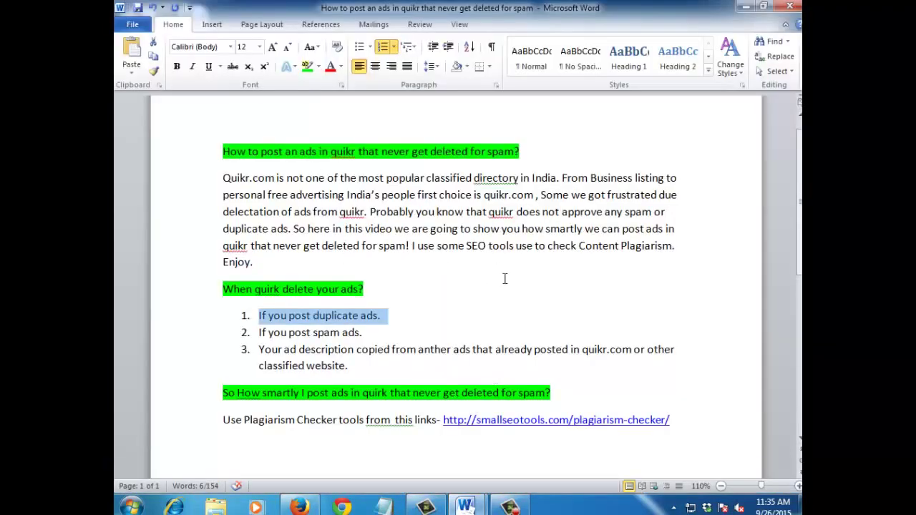
pyautogui.scroll(-2, 505, 279)
pyautogui.scroll(2, 538, 319)
pyautogui.scroll(-1, 594, 382)
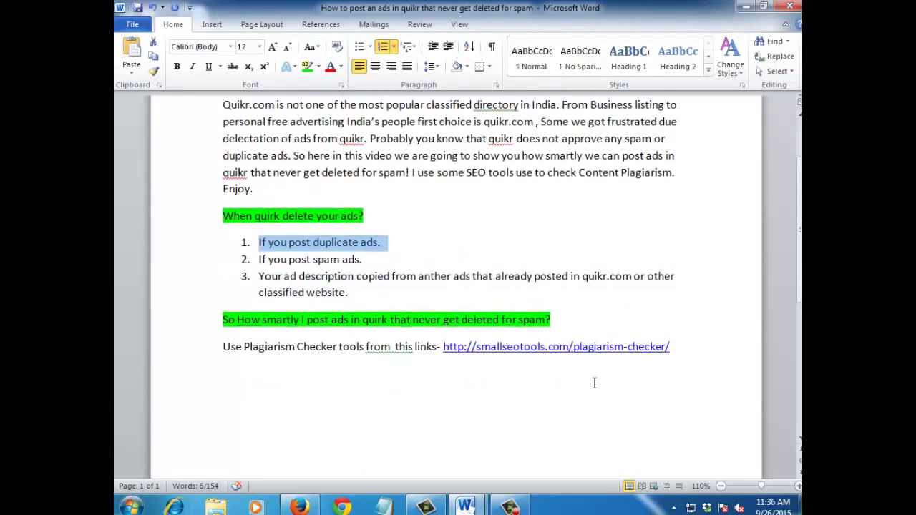
pyautogui.scroll(-2, 522, 317)
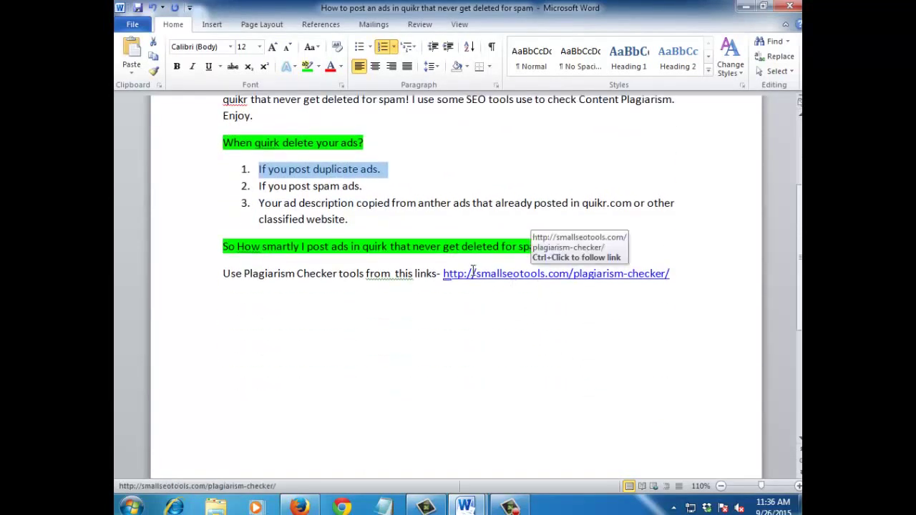